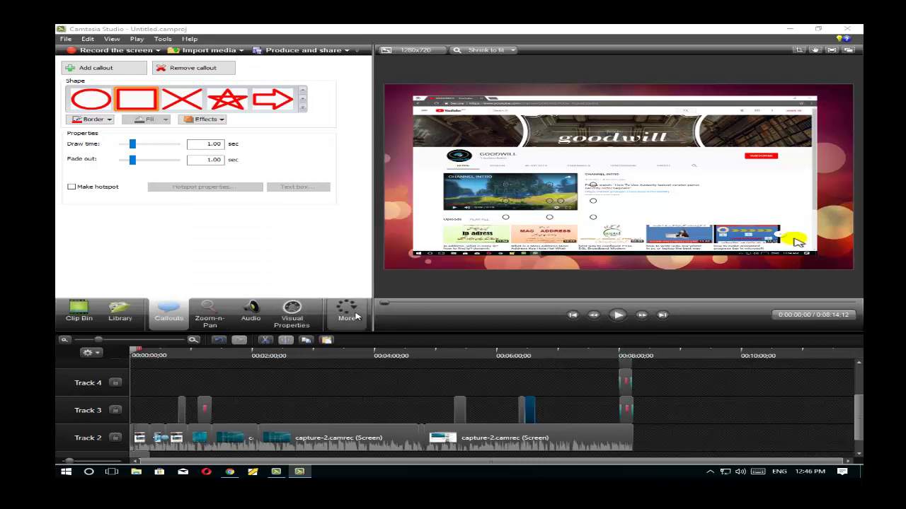
Open the Transitions collection and browse through the available transition effects.
left_click(354, 318)
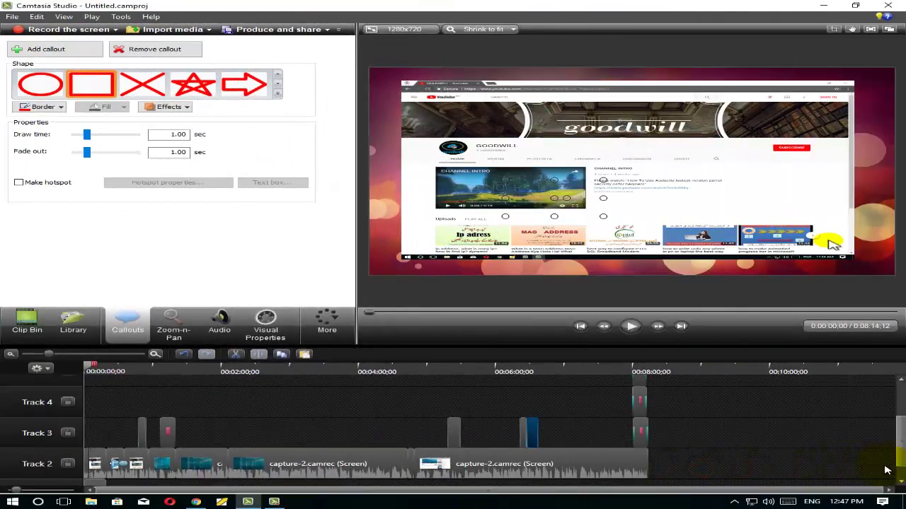
scroll(891, 469, "down", 2)
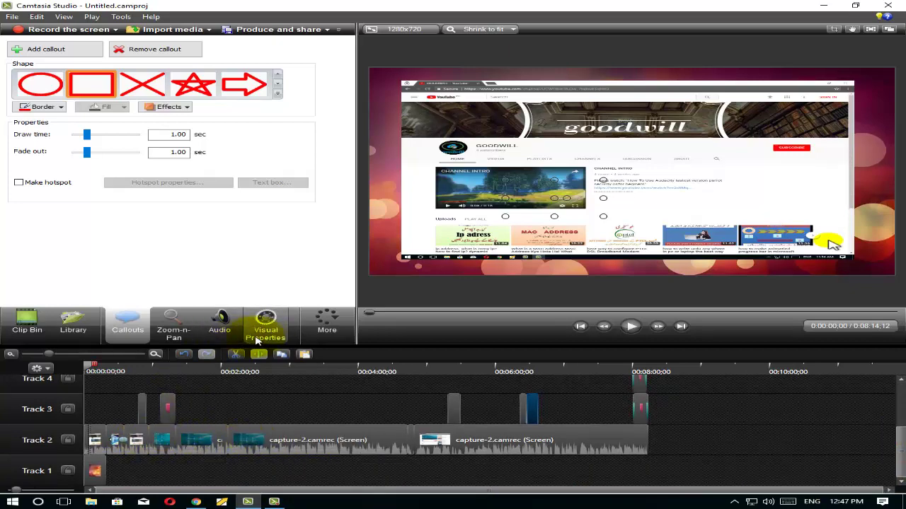
left_click(326, 329)
left_click(331, 340)
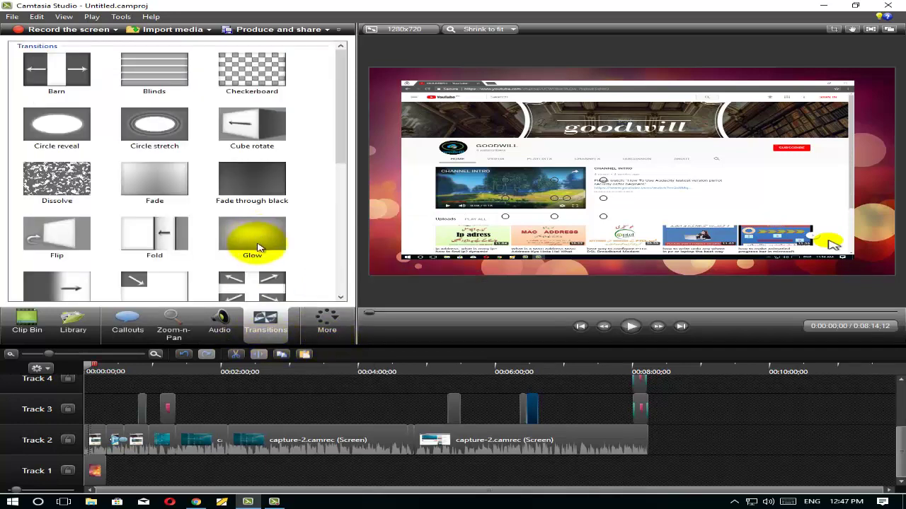
scroll(253, 185, "down", 6)
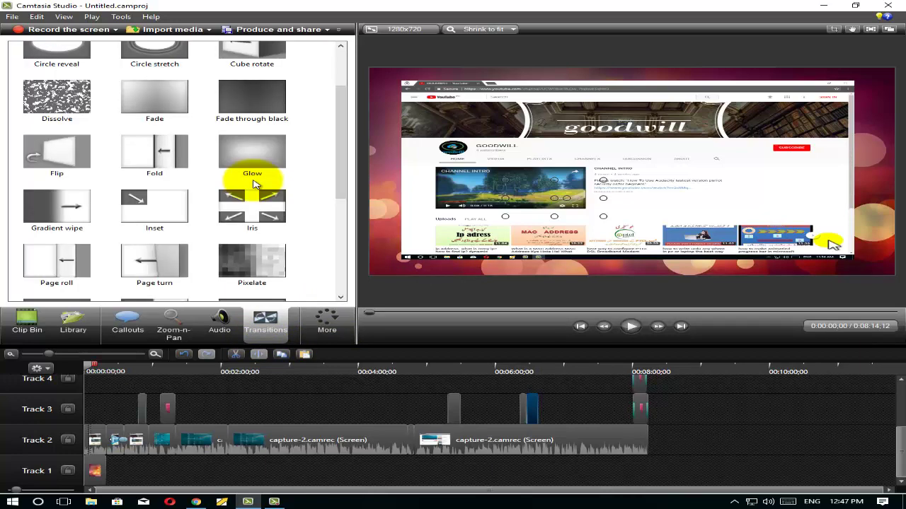
scroll(251, 212, "up", 2)
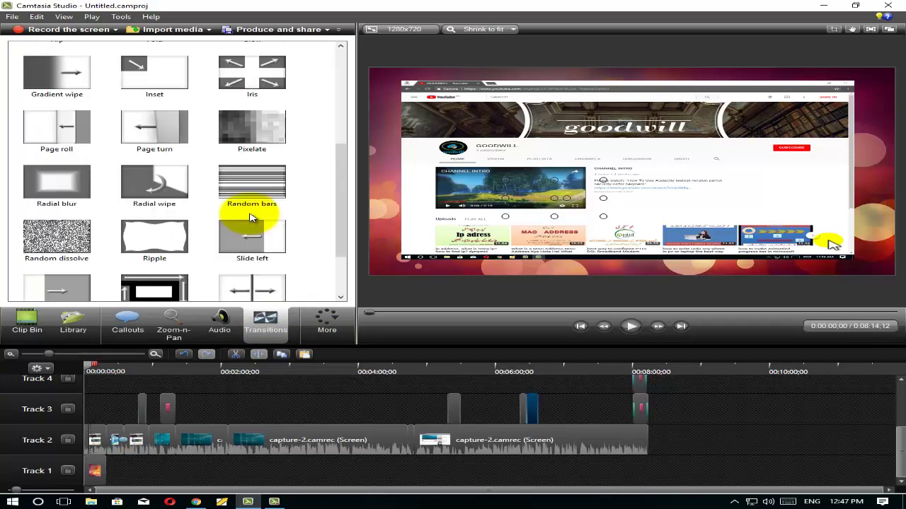
scroll(251, 217, "down", 2)
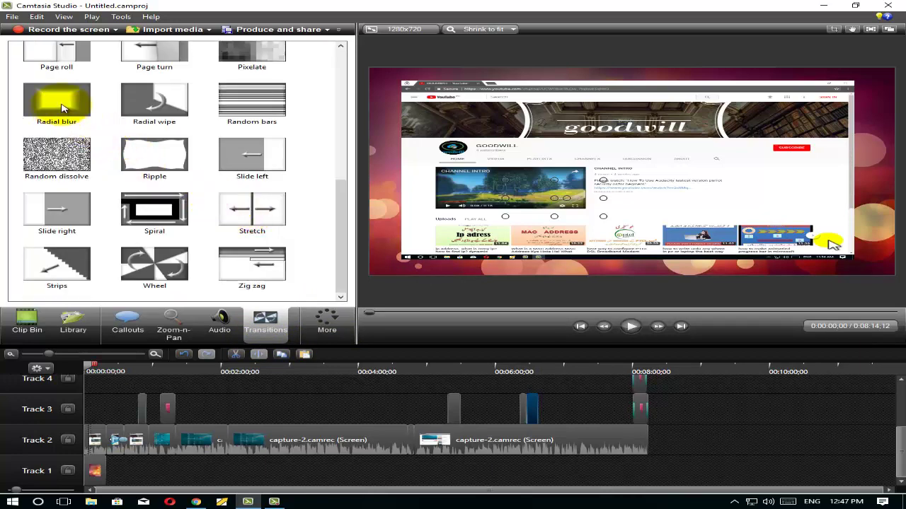
scroll(117, 97, "up", 7)
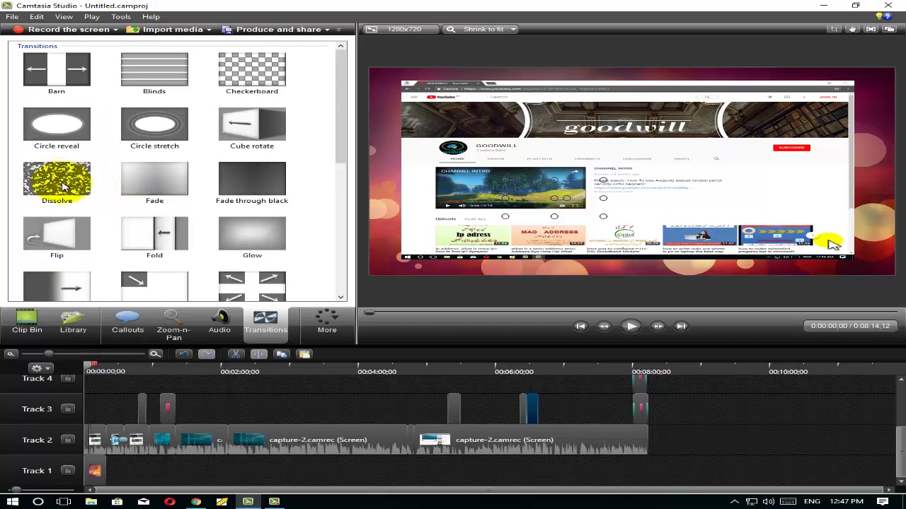
Add a Dissolve transition between the first and second clips on Track 2.
left_click_drag(61, 188, 61, 340)
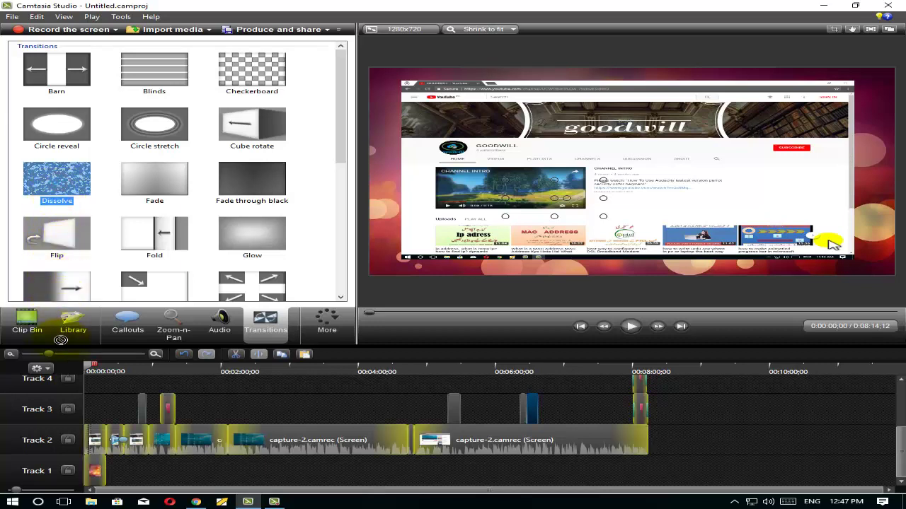
left_click_drag(73, 412, 491, 425)
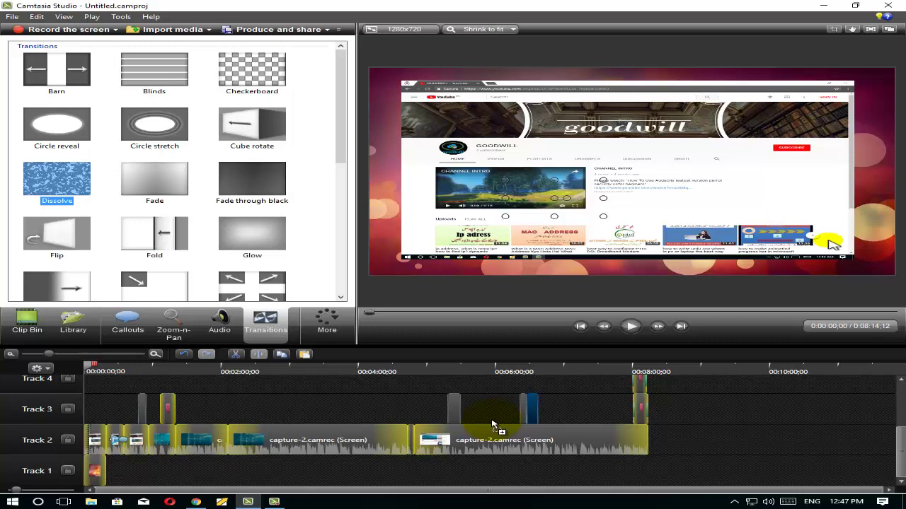
left_click_drag(493, 425, 361, 442)
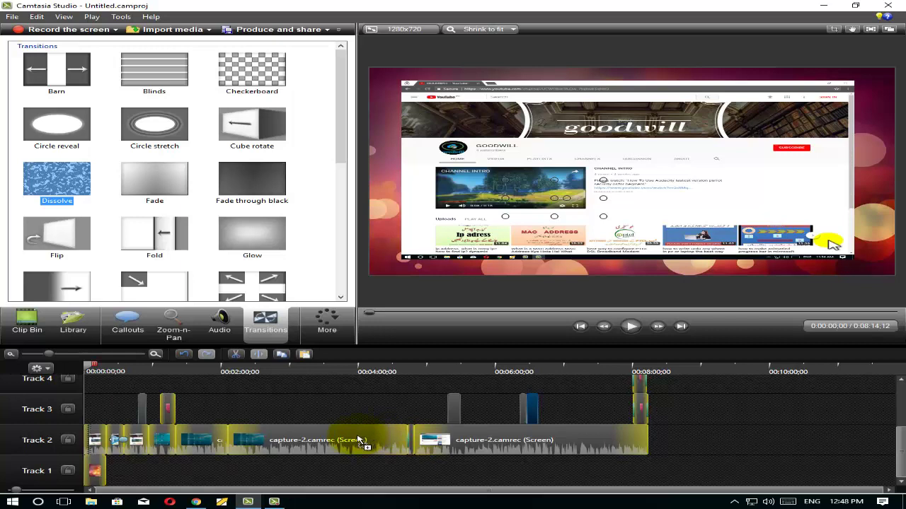
left_click_drag(361, 441, 82, 463)
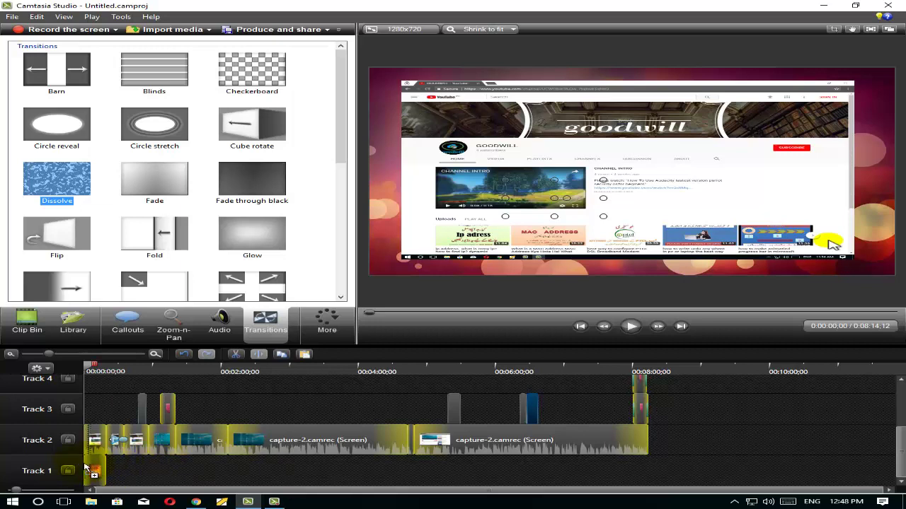
left_click_drag(85, 479, 107, 444)
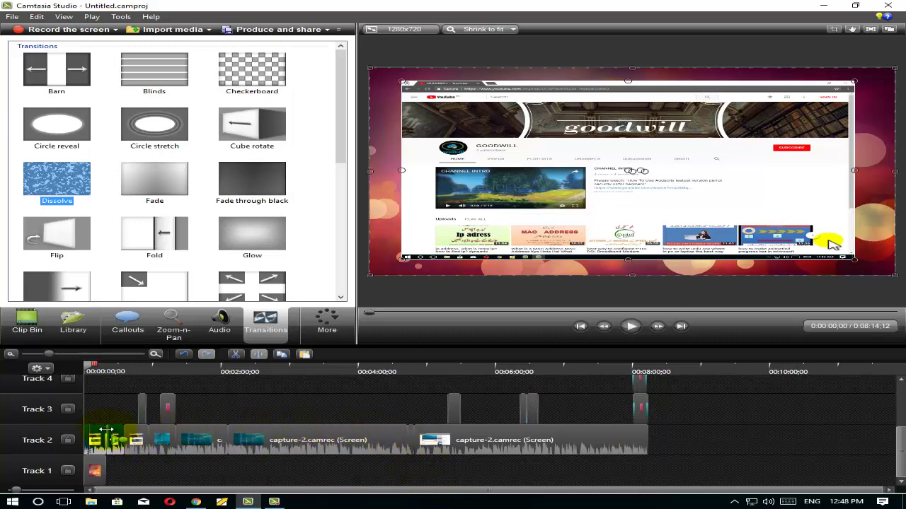
Play the timeline from about 12 seconds to preview the Dissolve transition between the first two Track 2 clips.
left_click(631, 326)
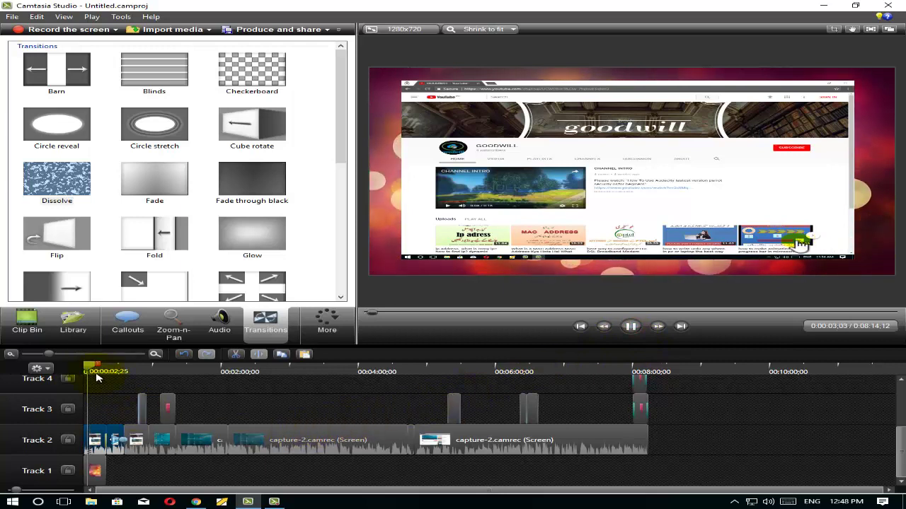
mouse_move(89, 367)
left_mouse_down()
mouse_move(103, 367)
mouse_move(94, 367)
left_mouse_up()
left_click(267, 466)
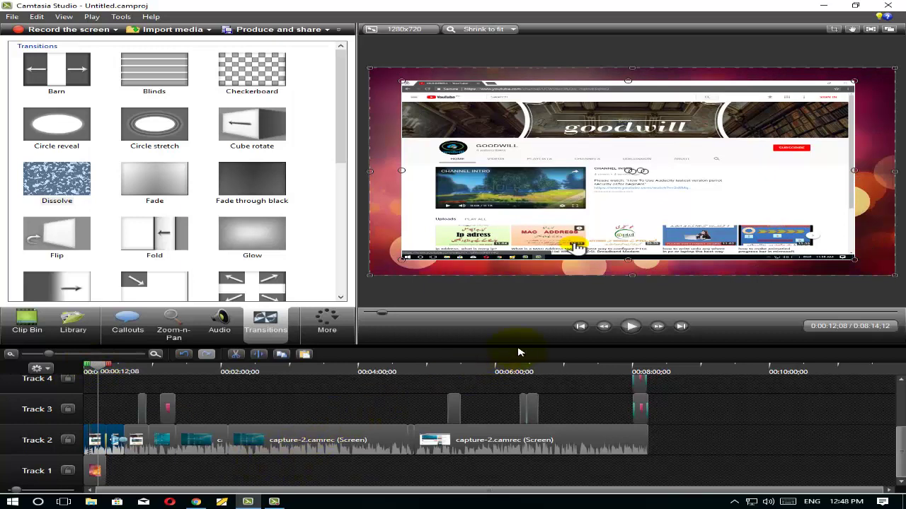
left_click(630, 326)
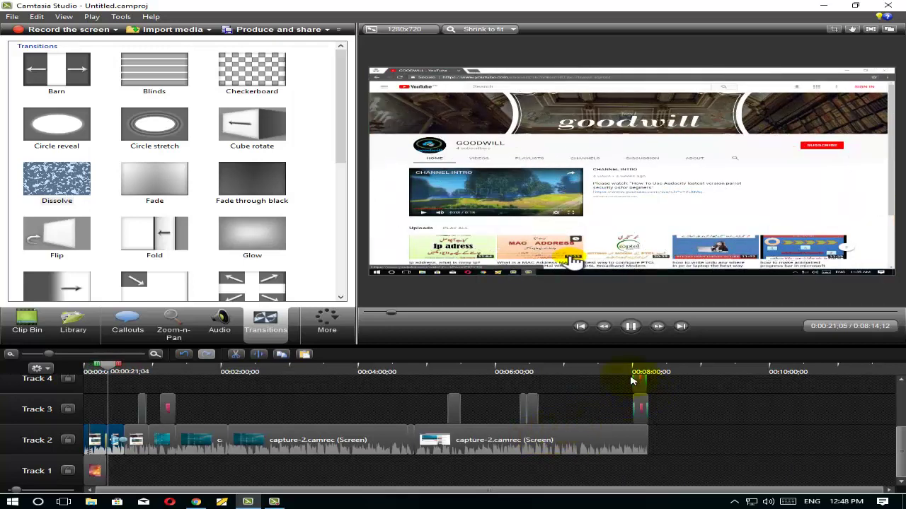
left_click(630, 326)
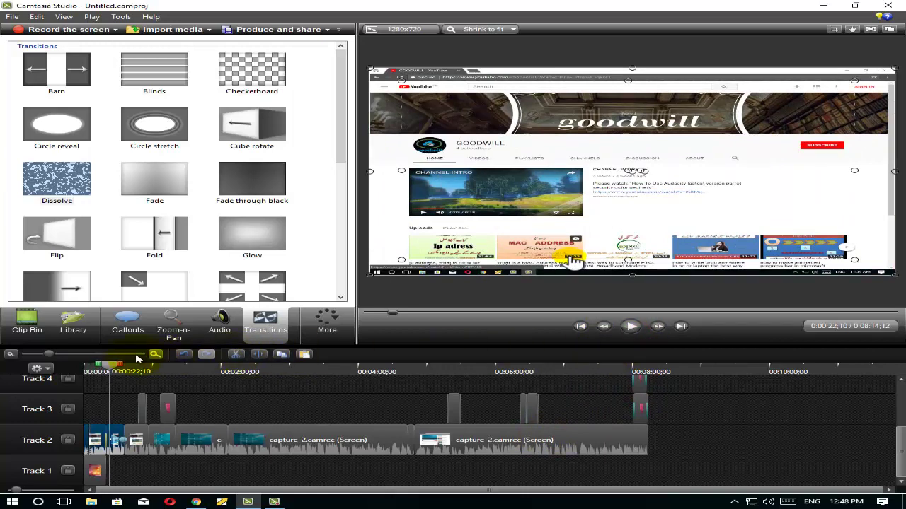
mouse_move(111, 368)
left_mouse_down()
mouse_move(88, 368)
mouse_move(103, 369)
left_mouse_up()
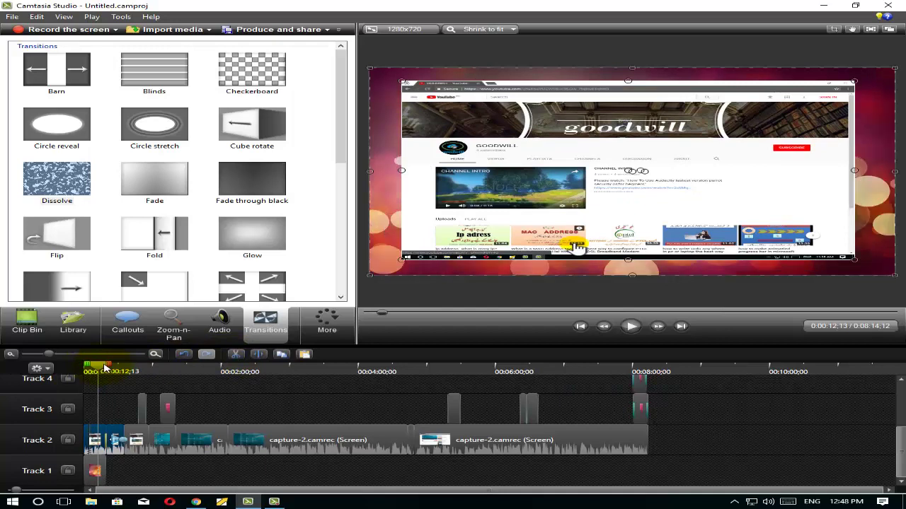
left_click(632, 326)
left_click(632, 326)
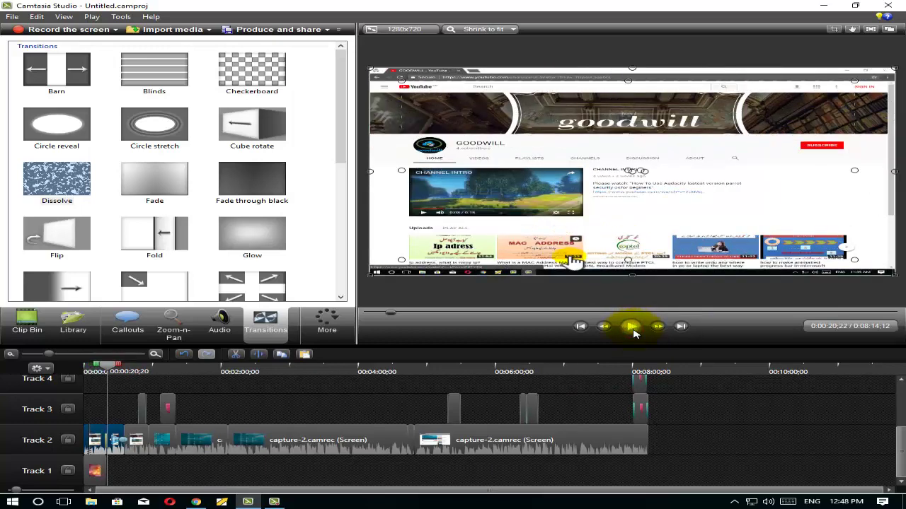
left_click(631, 327)
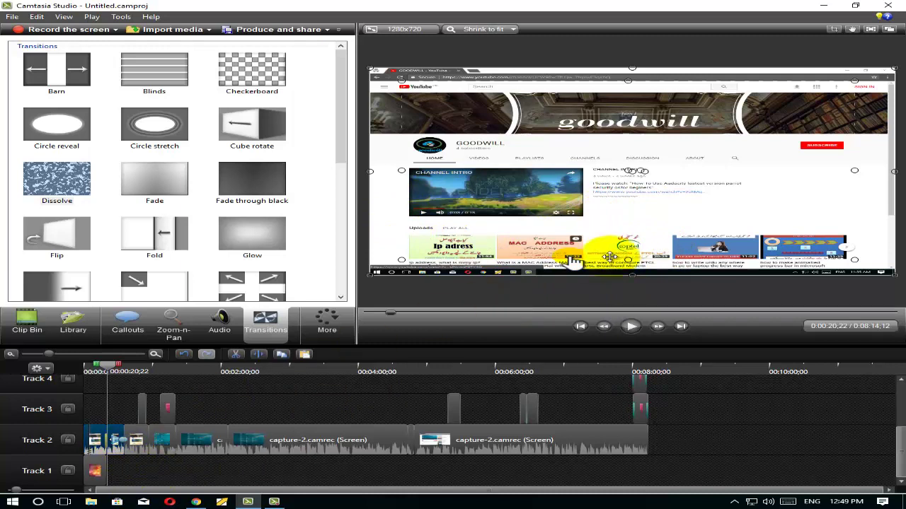
Add an Iris transition between the second and third clips on Track 2.
left_click(393, 484)
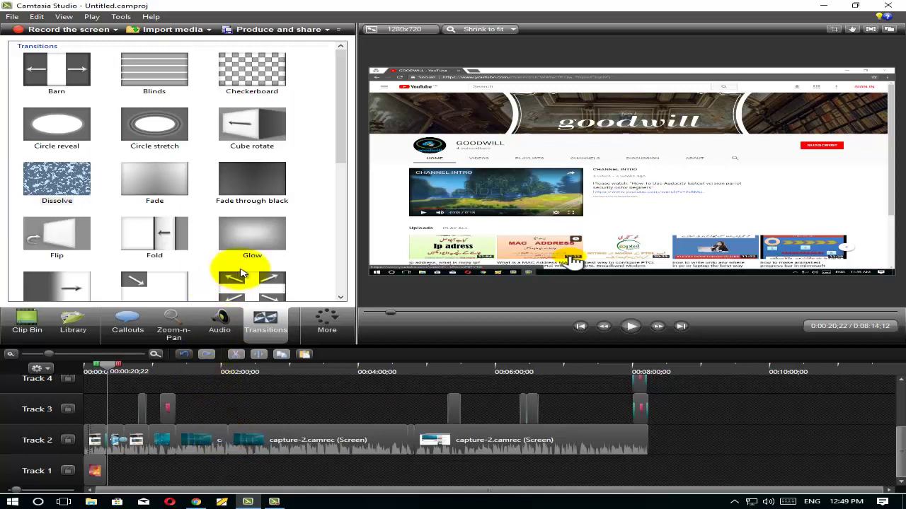
scroll(335, 261, "down", 3)
scroll(335, 260, "down", 3)
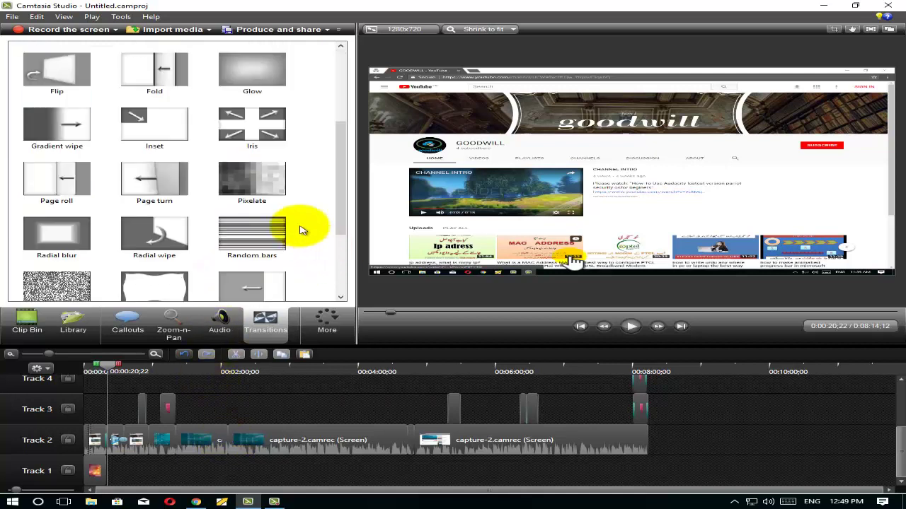
left_click_drag(248, 141, 127, 435)
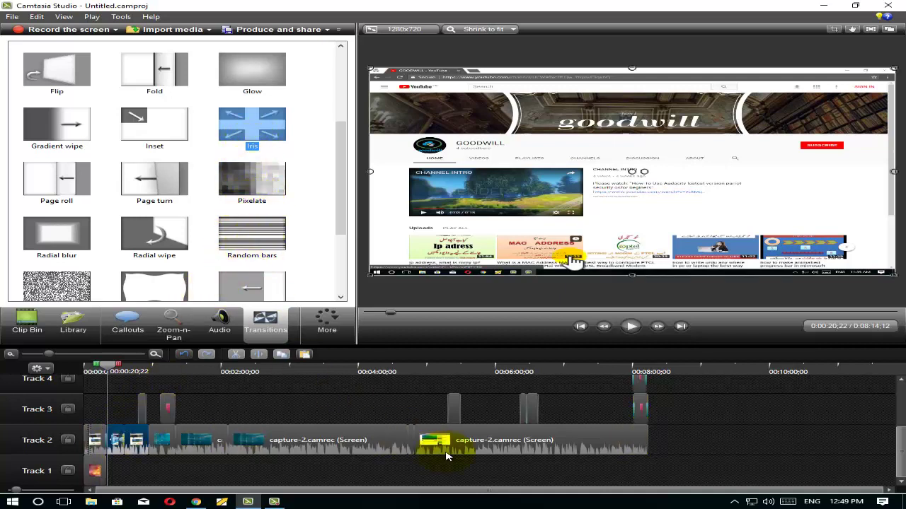
Add a Ripple transition between the third and fourth clips on Track 2, and an Inset transition between the fourth and fifth.
scroll(633, 397, "up", 2)
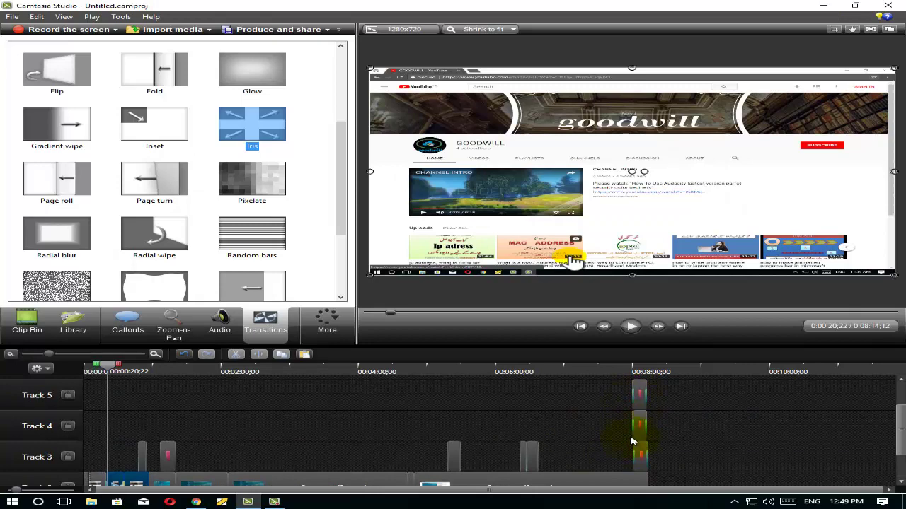
scroll(633, 435, "up", 1)
scroll(634, 436, "down", 3)
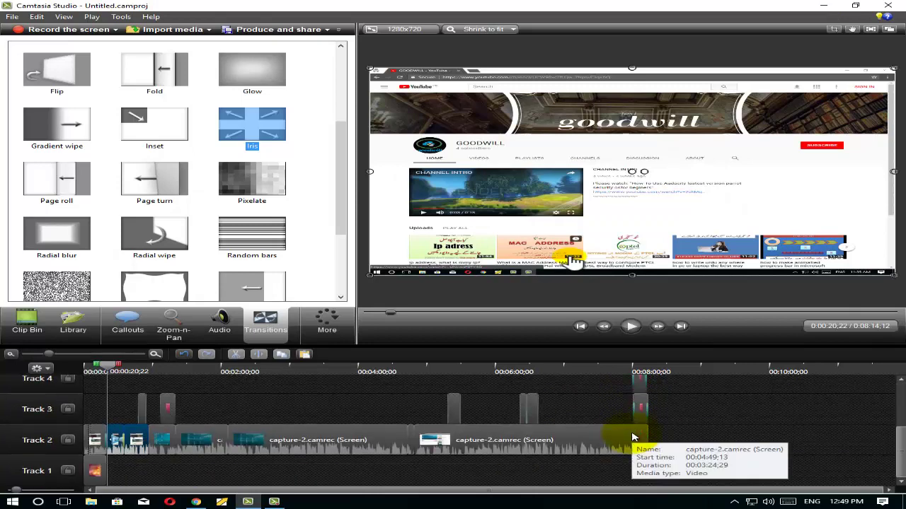
scroll(521, 430, "up", 1)
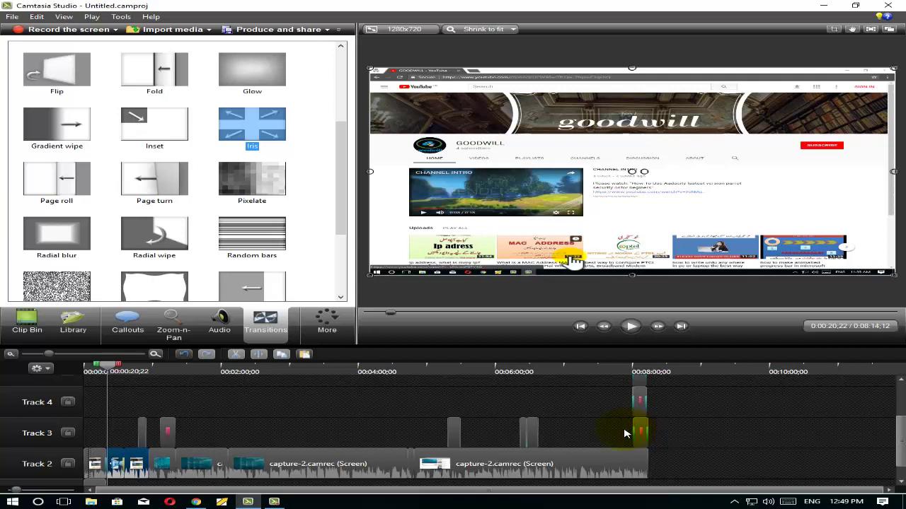
left_click_drag(168, 288, 147, 464)
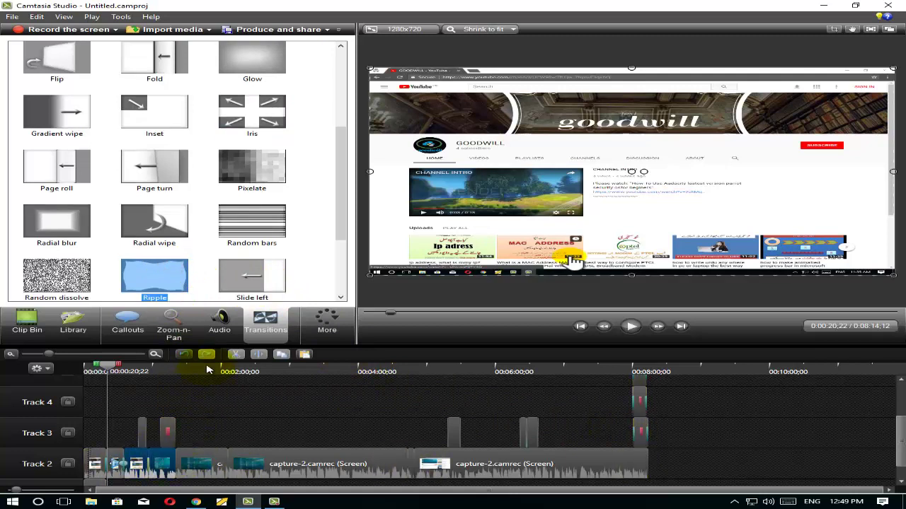
left_click_drag(272, 117, 200, 464)
left_click_drag(139, 138, 182, 439)
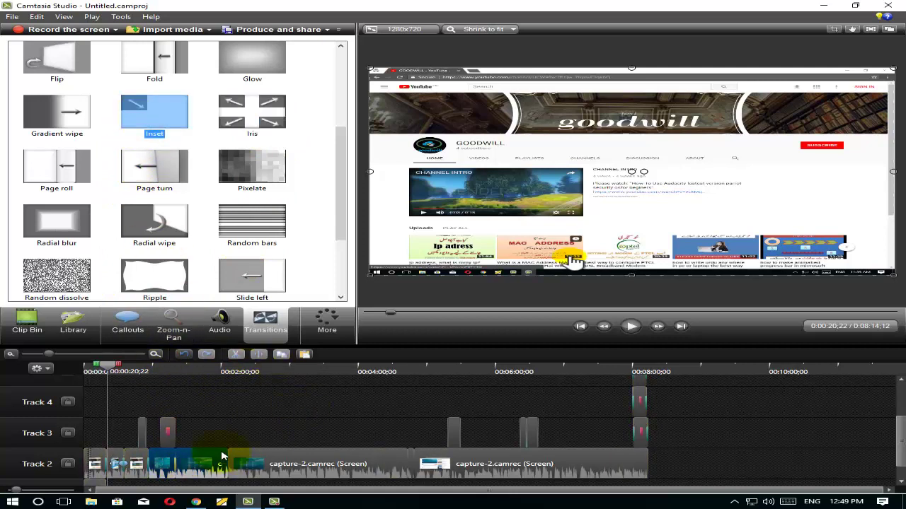
Play the timeline up to about 0:01:02 to preview the transitions between the Track 2 clips.
left_click(627, 329)
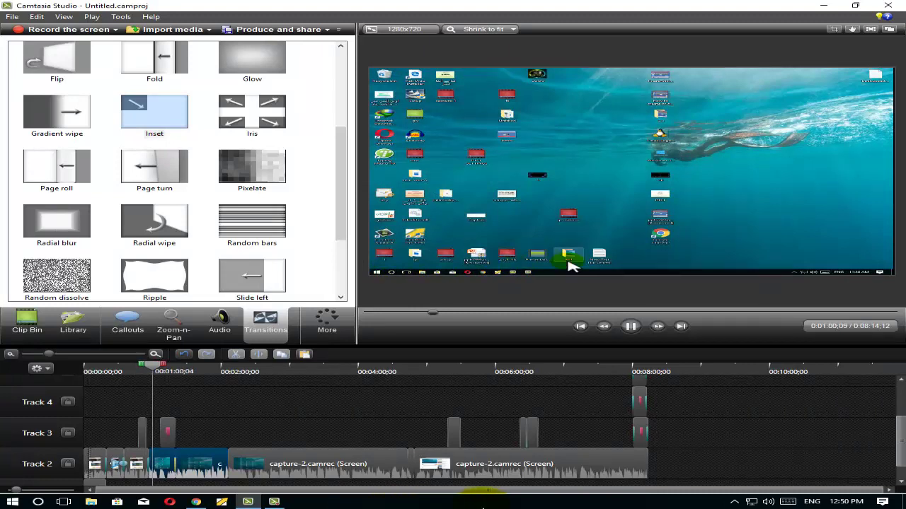
left_click(631, 326)
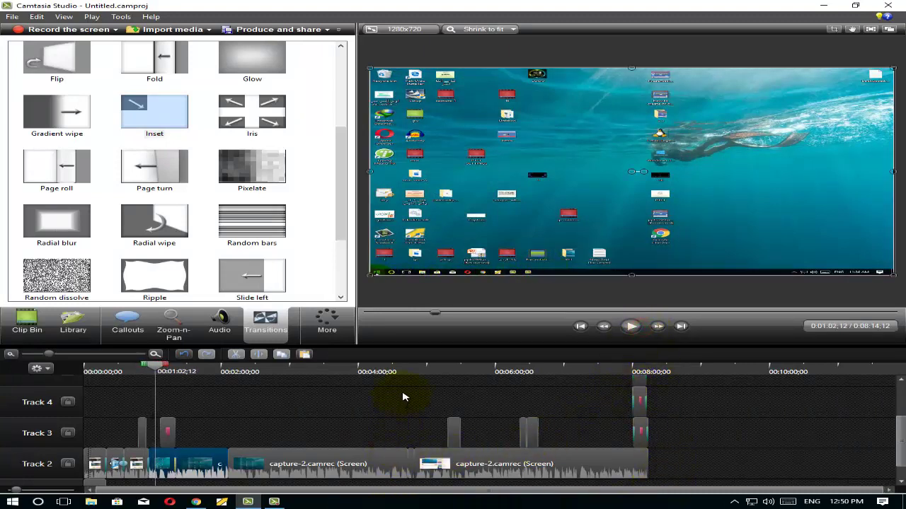
left_click(438, 233)
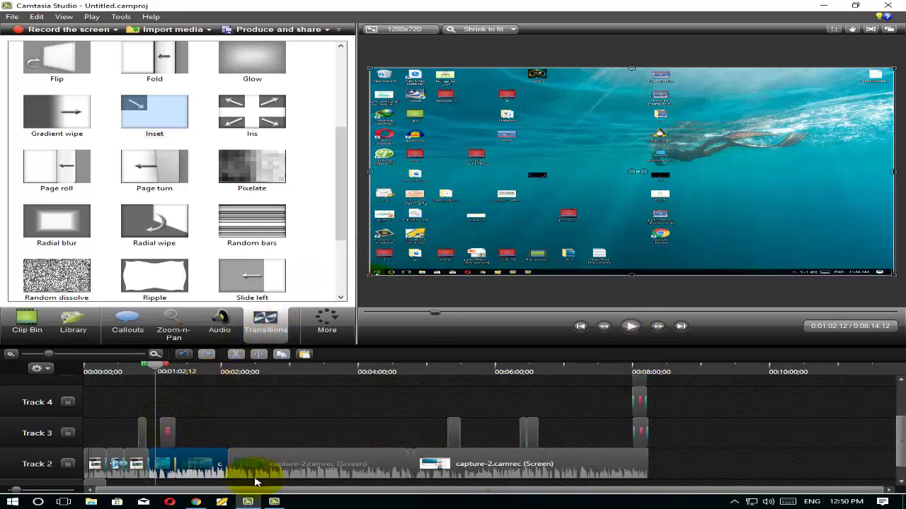
Add a Radial blur transition between the fifth and sixth clips on Track 2.
left_click(277, 429)
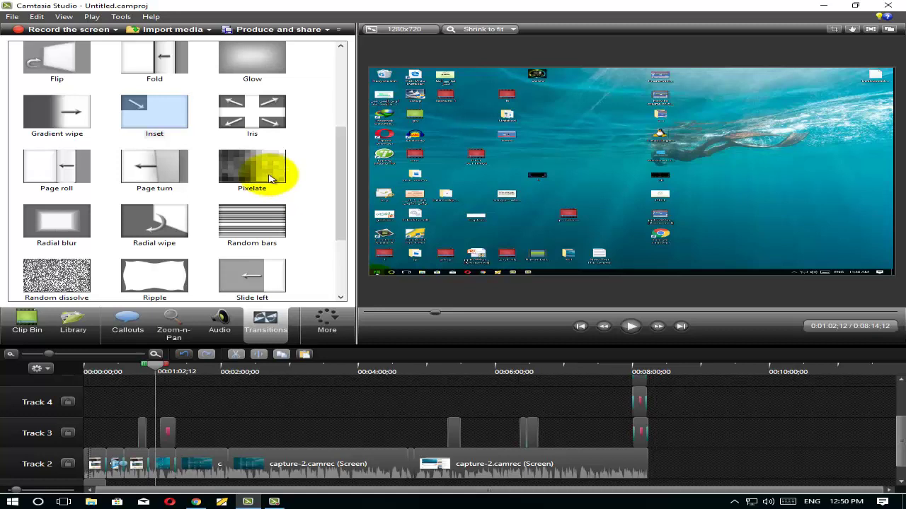
left_click_drag(68, 223, 228, 464)
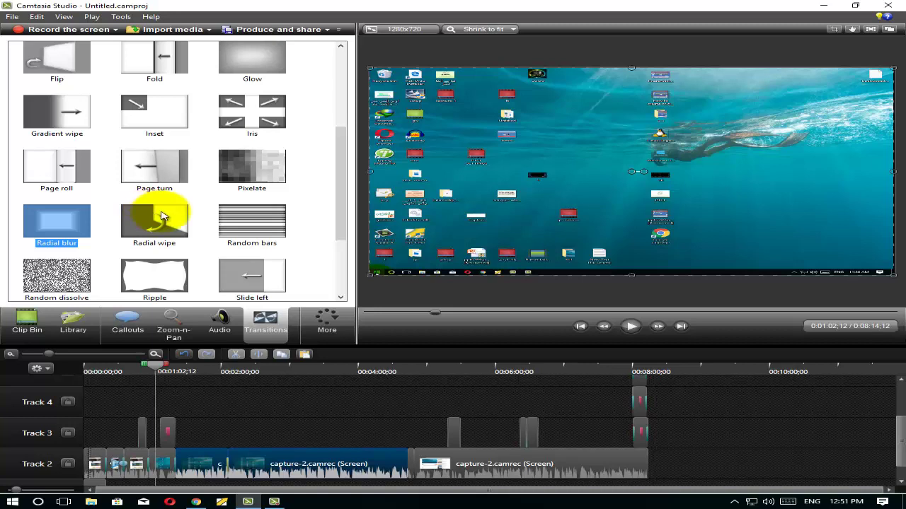
Preview the Dissolve effect directly from the transitions collection.
scroll(161, 216, "up", 3)
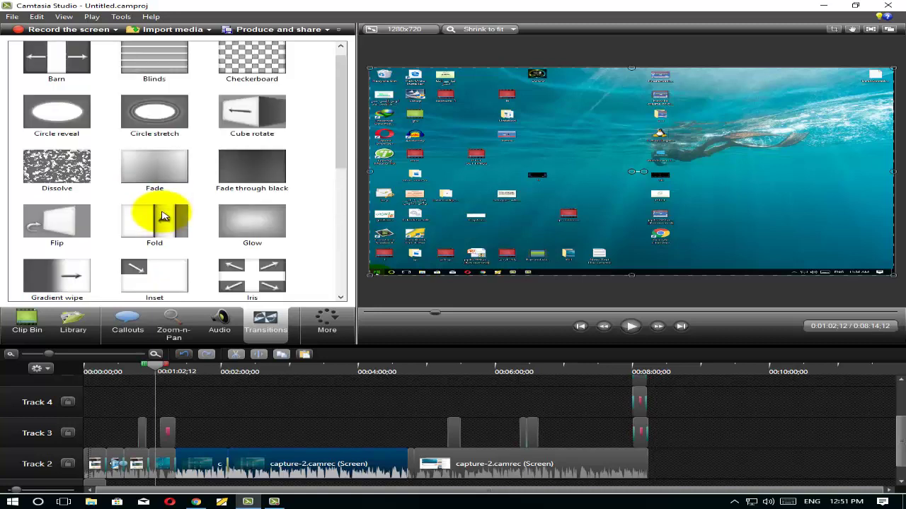
left_click(56, 170)
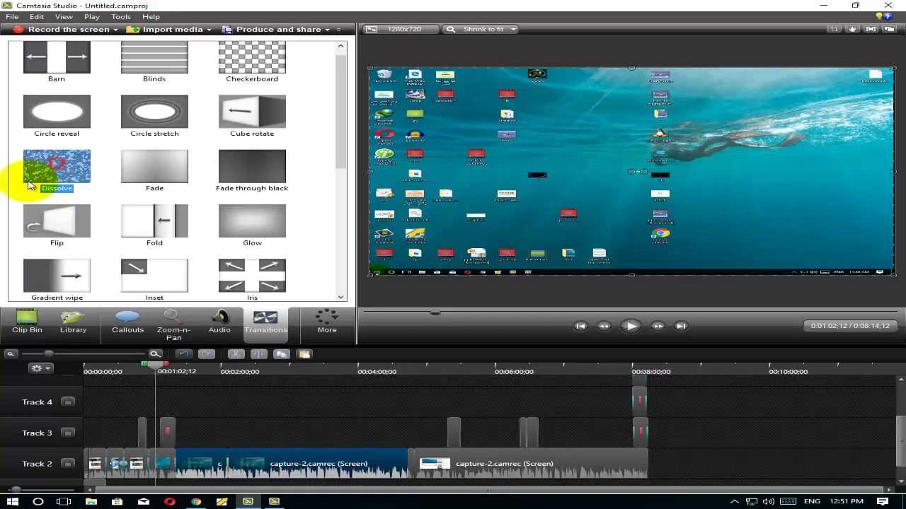
left_click(28, 184)
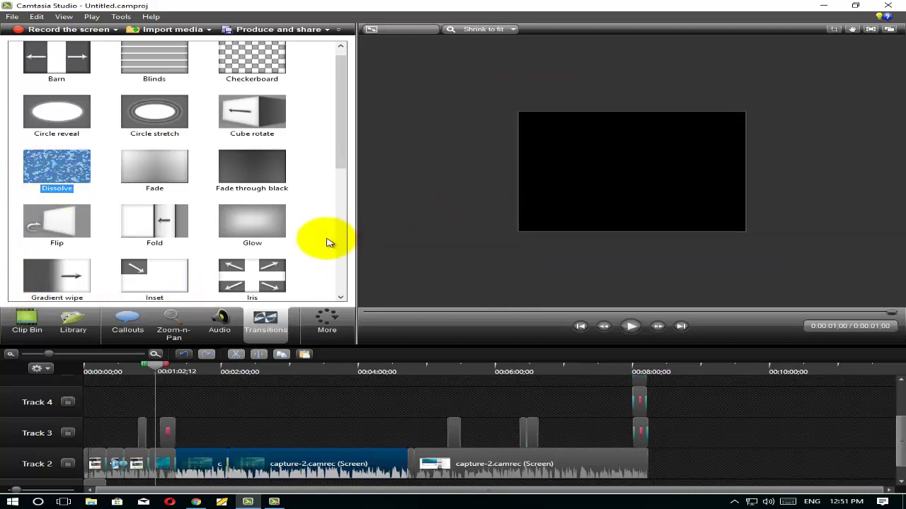
Preview the Fade and Fade through black effects from the transitions collection.
left_click(166, 165)
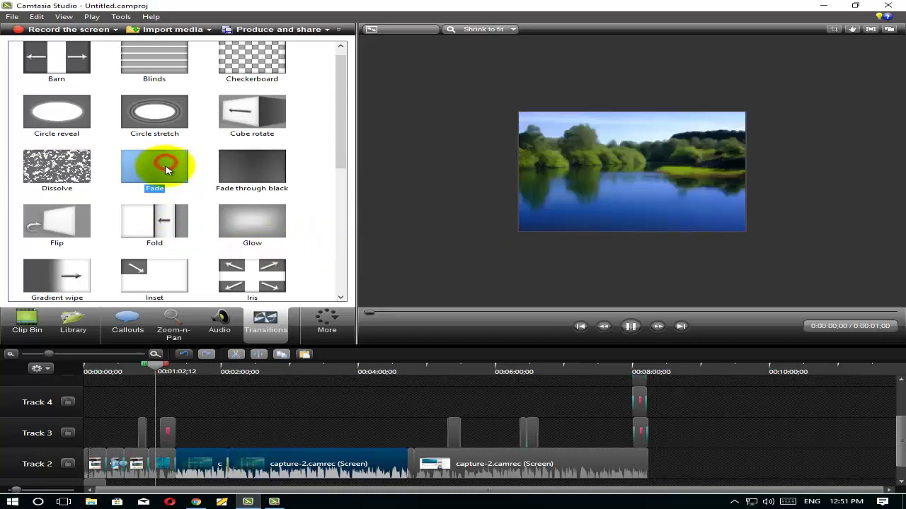
left_click(243, 163)
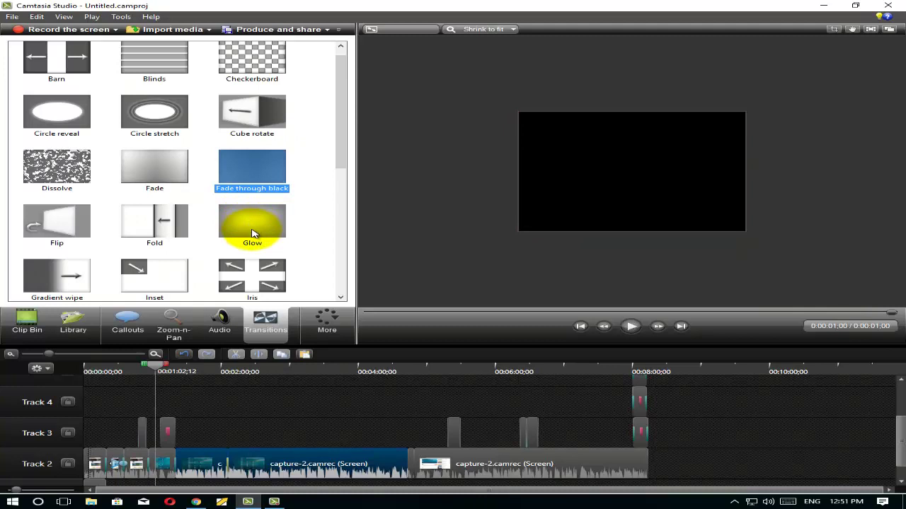
left_click(338, 339)
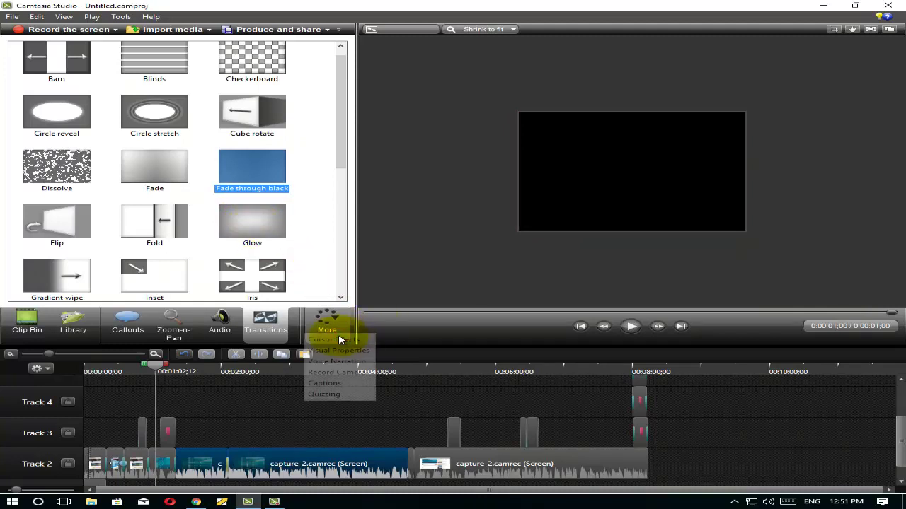
left_click(329, 283)
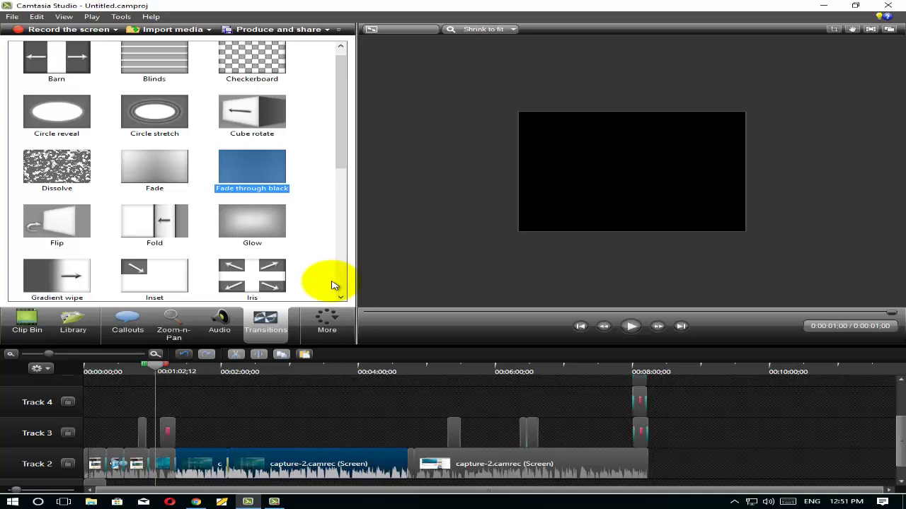
Examine the options offered for voice narration, camera recording and quizzing.
left_click(339, 330)
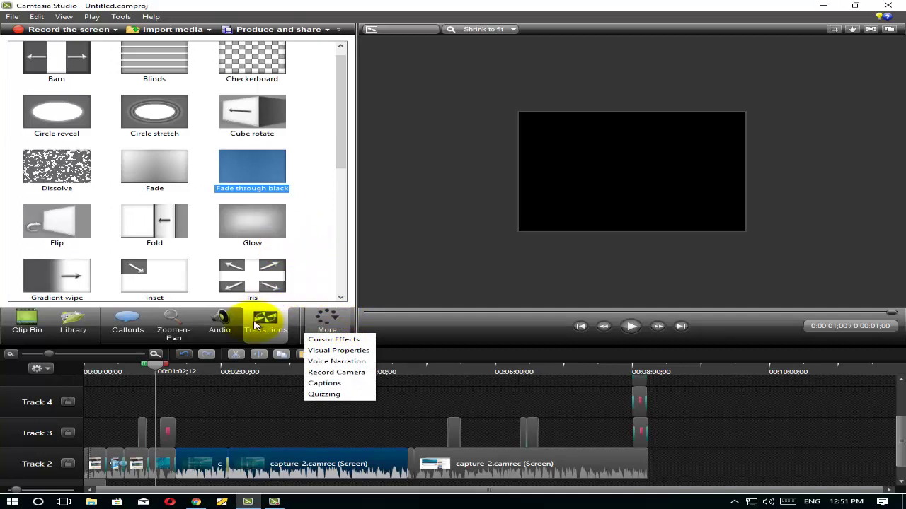
left_click(342, 362)
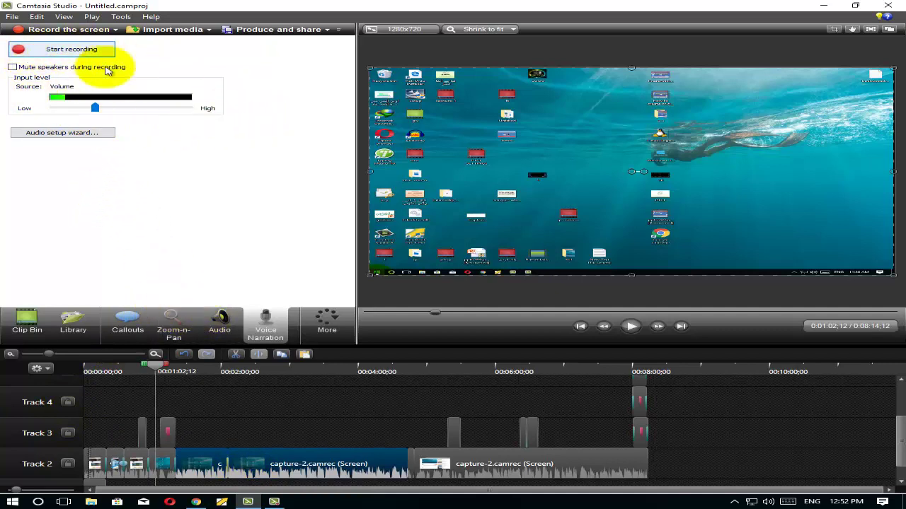
left_click(323, 330)
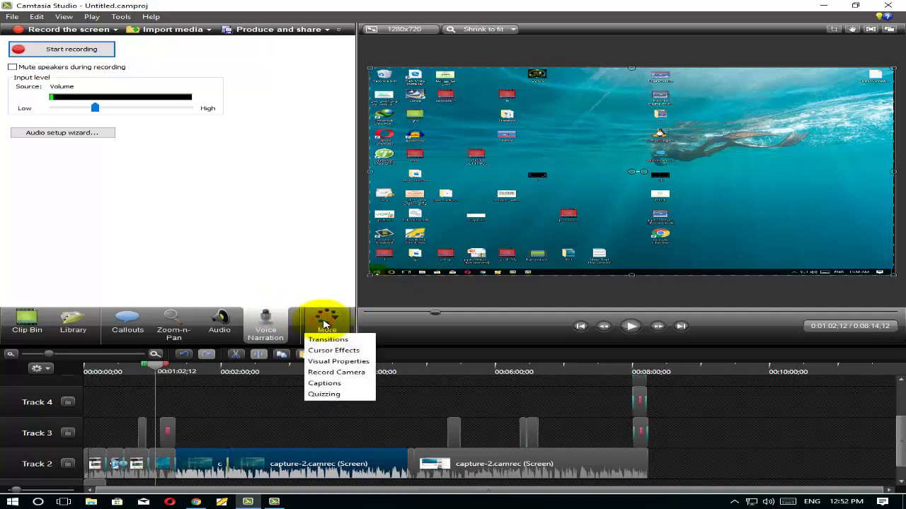
left_click(345, 376)
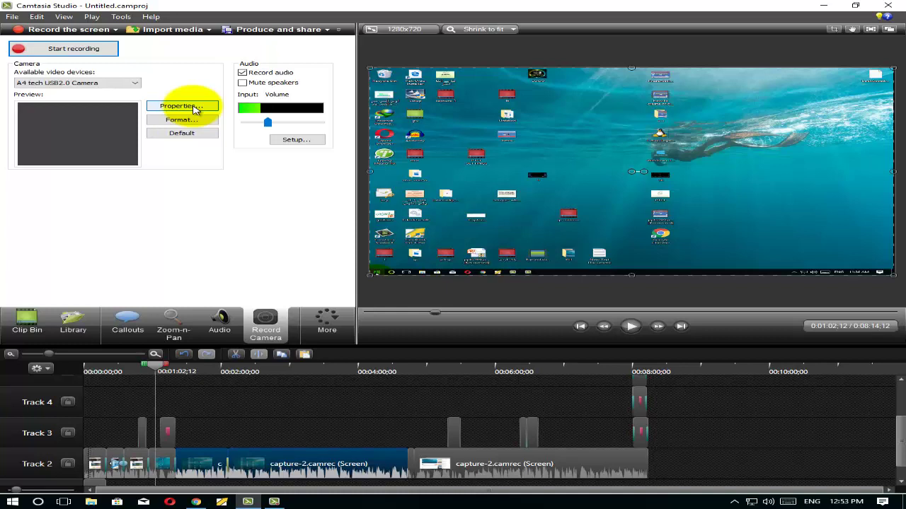
left_click(326, 324)
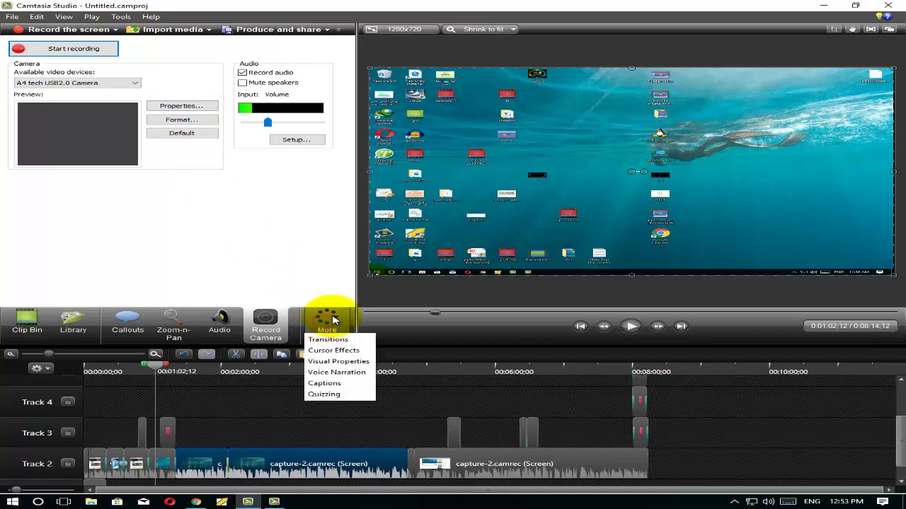
left_click(324, 394)
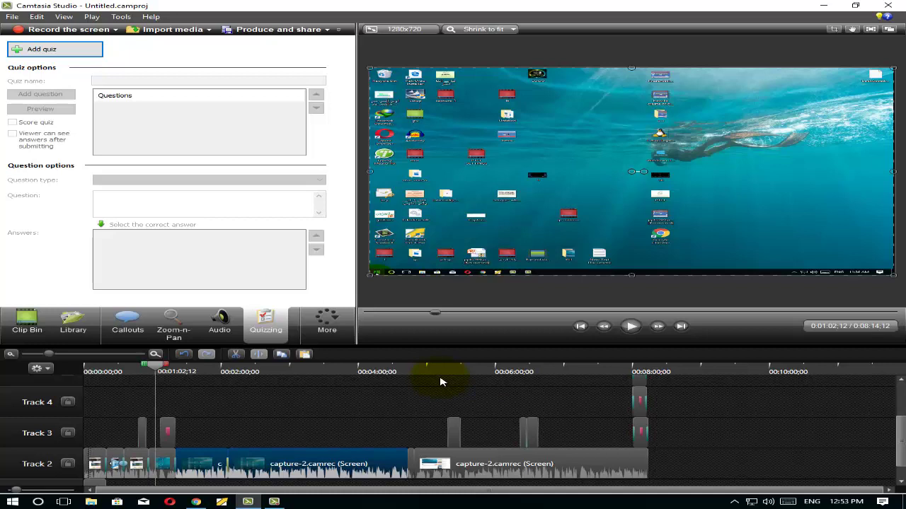
Add a caption reading "SUBCRIBE MY CHANNEL" at 0:01:02;12 on the timeline.
left_click(340, 327)
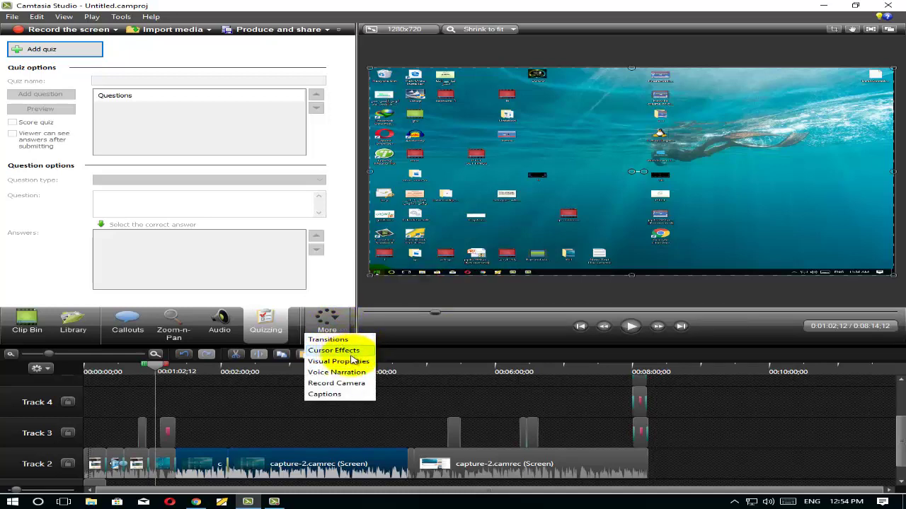
left_click(343, 394)
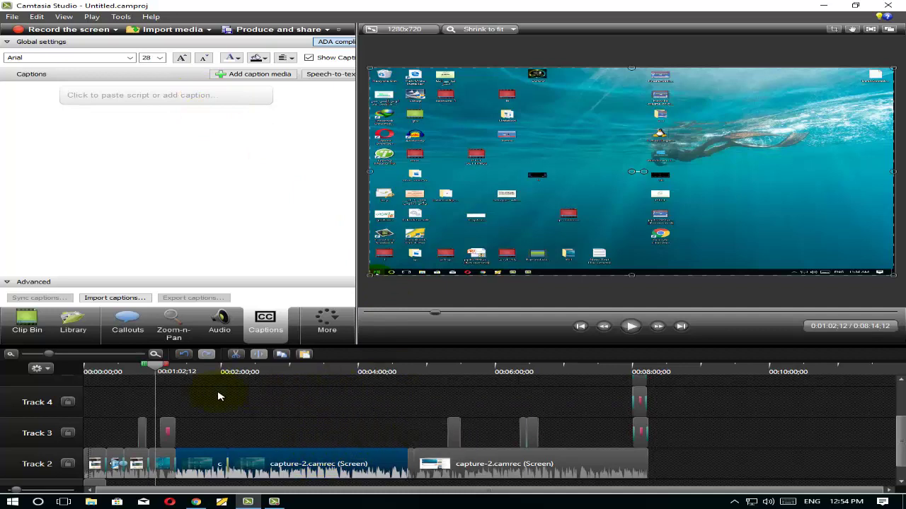
left_click(159, 92)
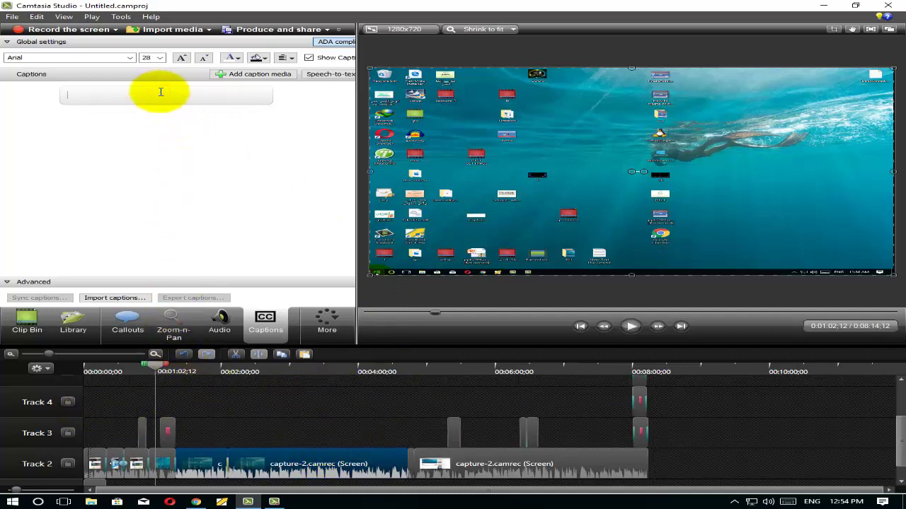
type("SUBC")
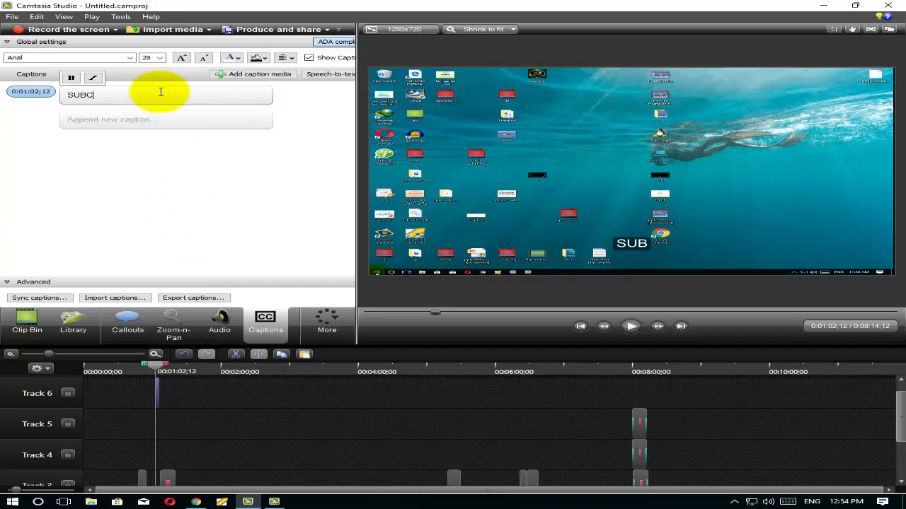
type("RIBE ")
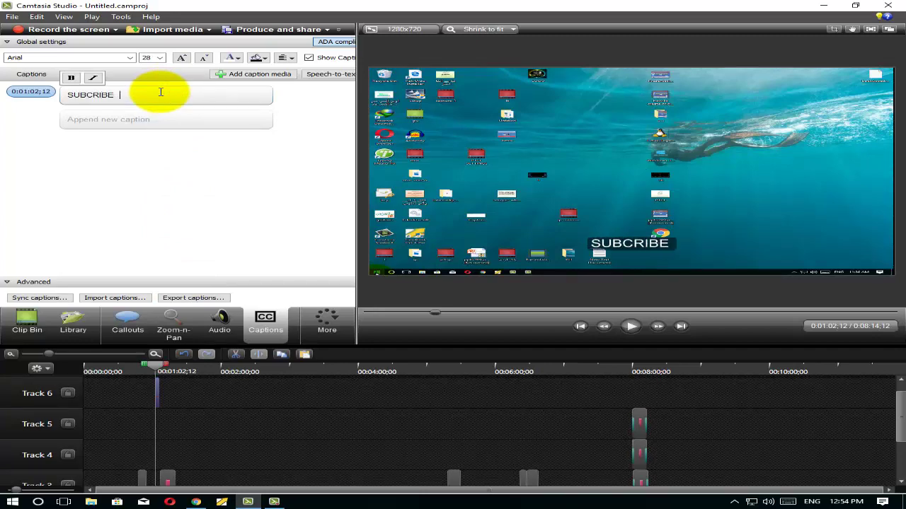
type("MY CH")
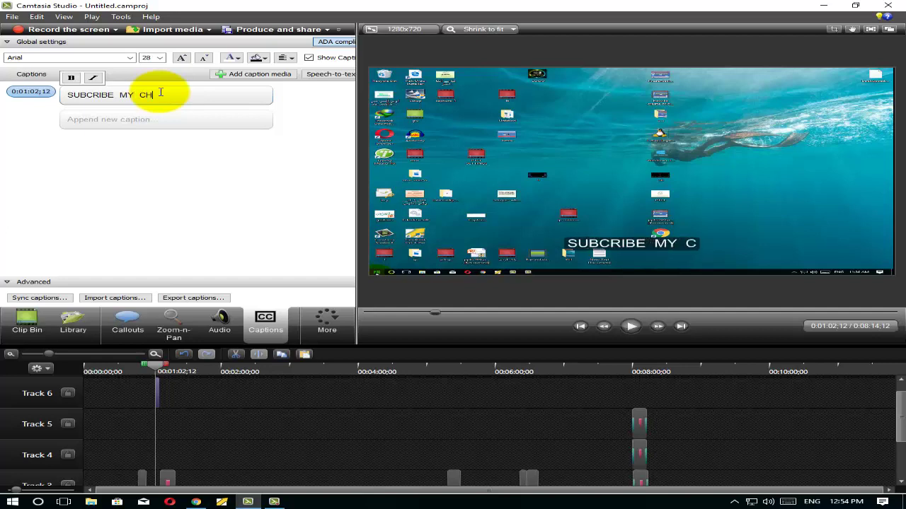
type("ANNEL")
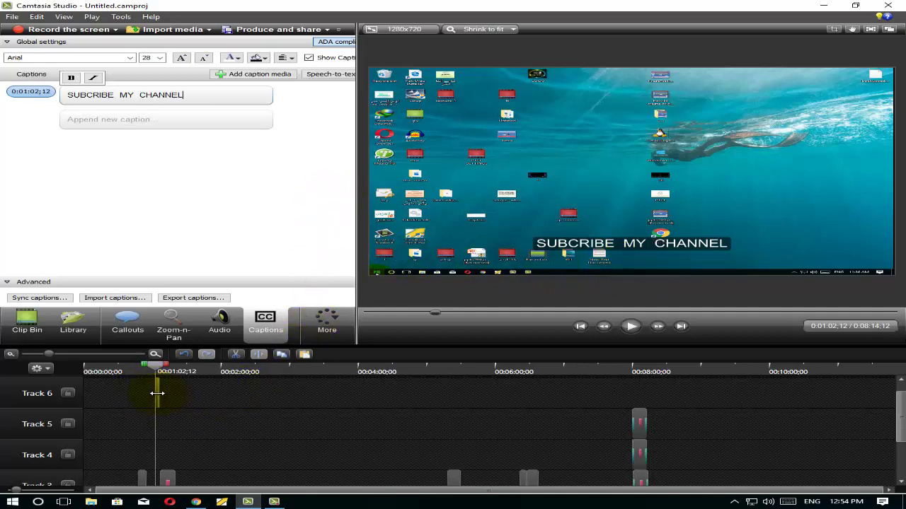
Play the timeline from the caption to about 0:01:08 to preview how it appears over the video.
left_click(628, 328)
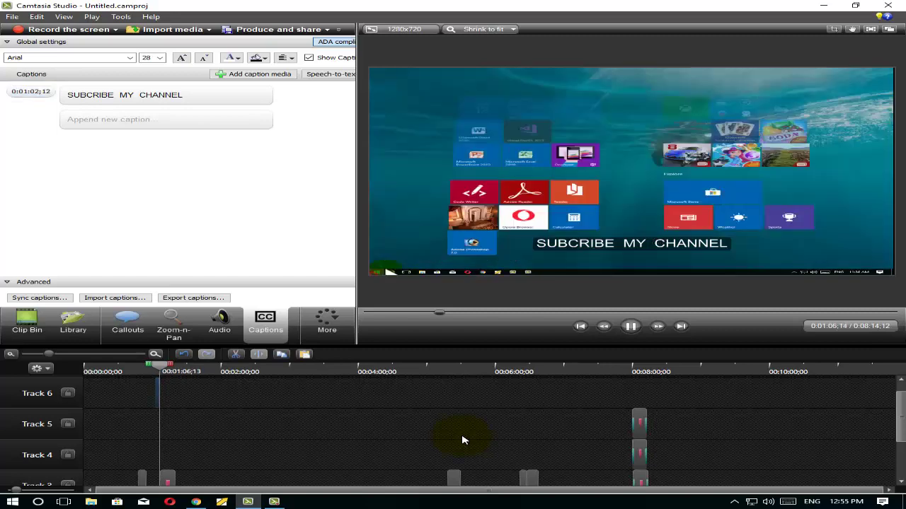
left_click(630, 326)
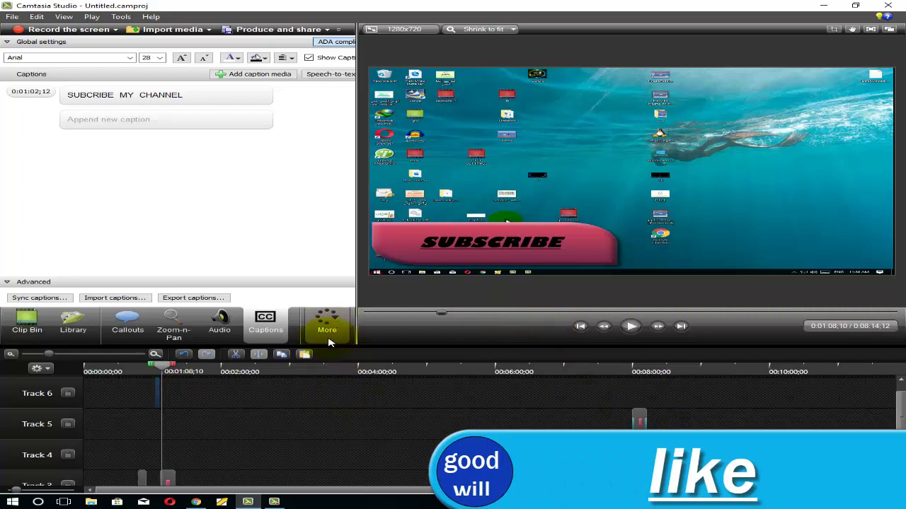
scroll(881, 424, "down", 2)
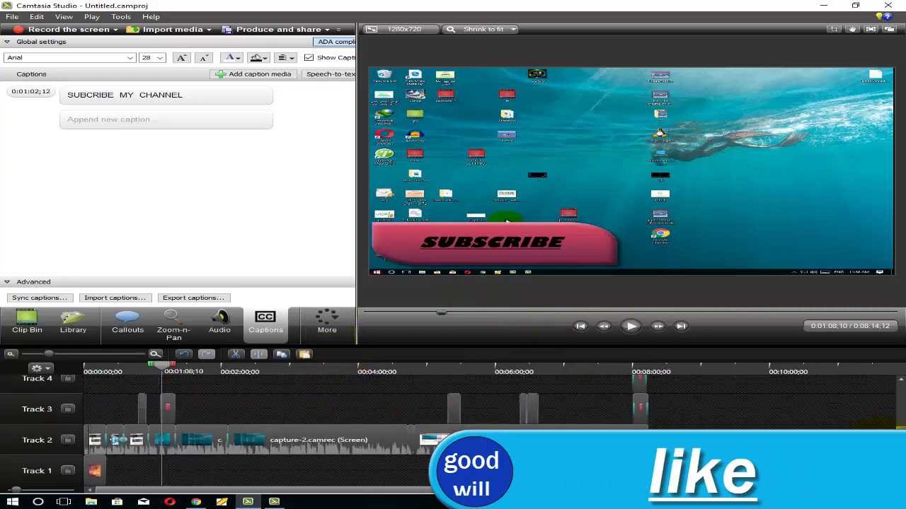
scroll(365, 373, "up", 1)
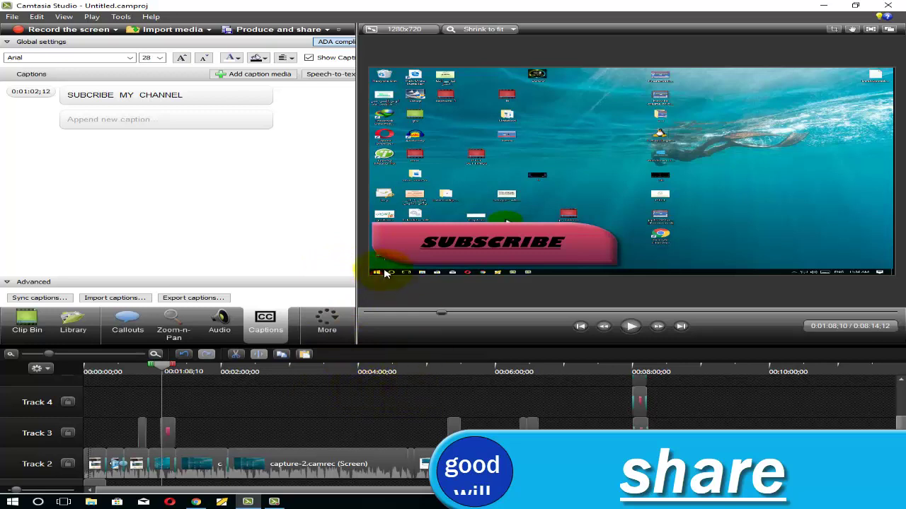
Start producing the project with the MP4 only (up to 720p) preset and accept producing without the unsupported features.
left_click(327, 30)
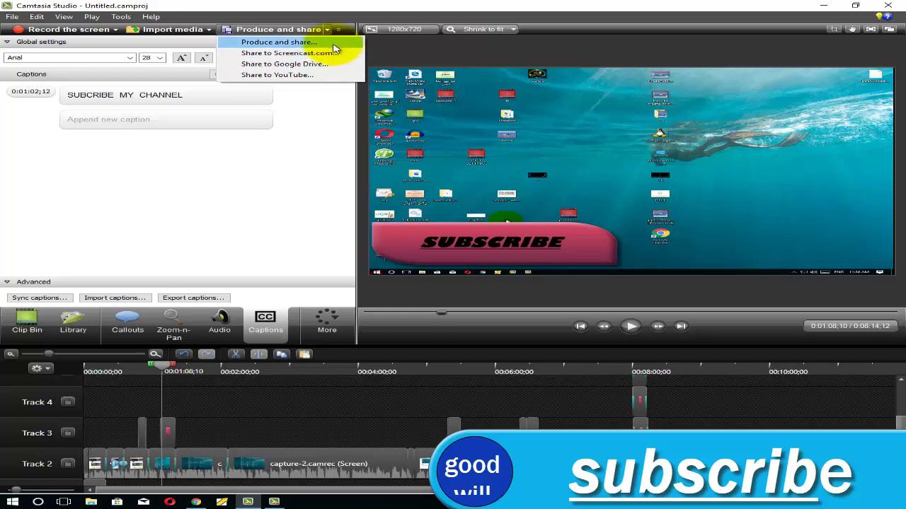
left_click(333, 43)
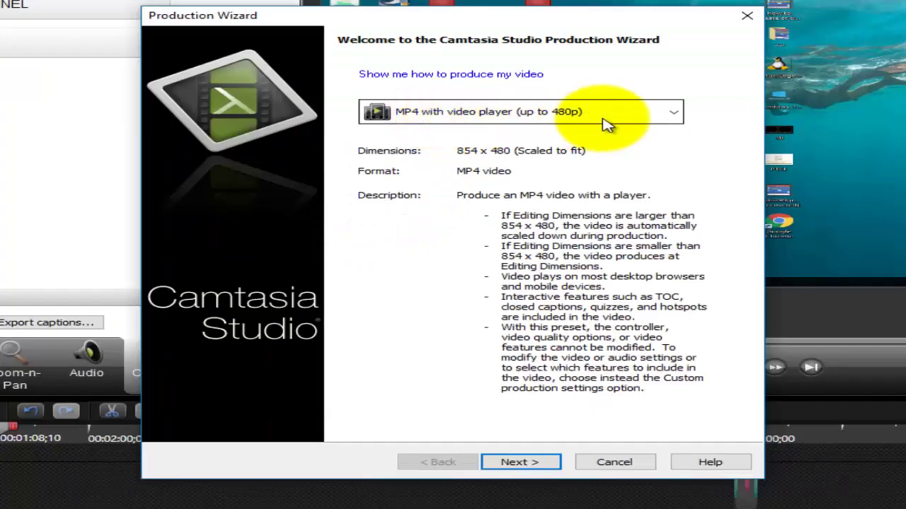
left_click(604, 120)
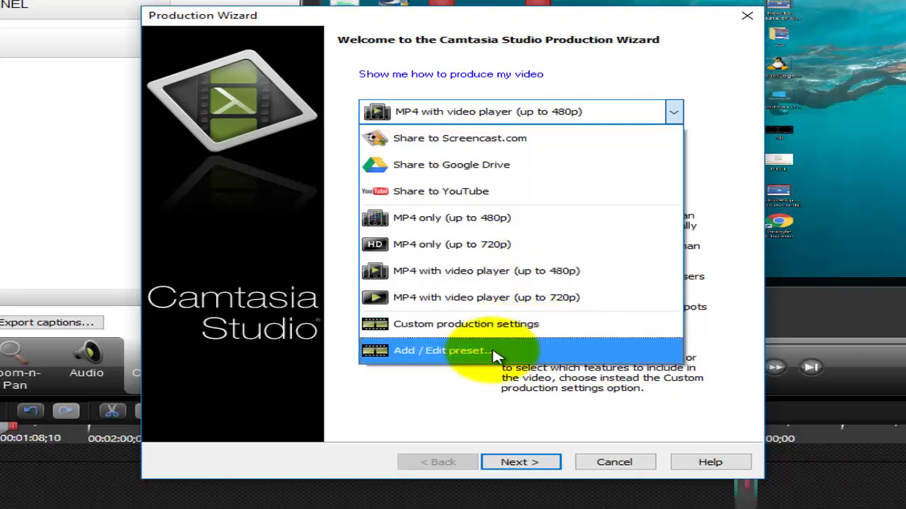
left_click(516, 351)
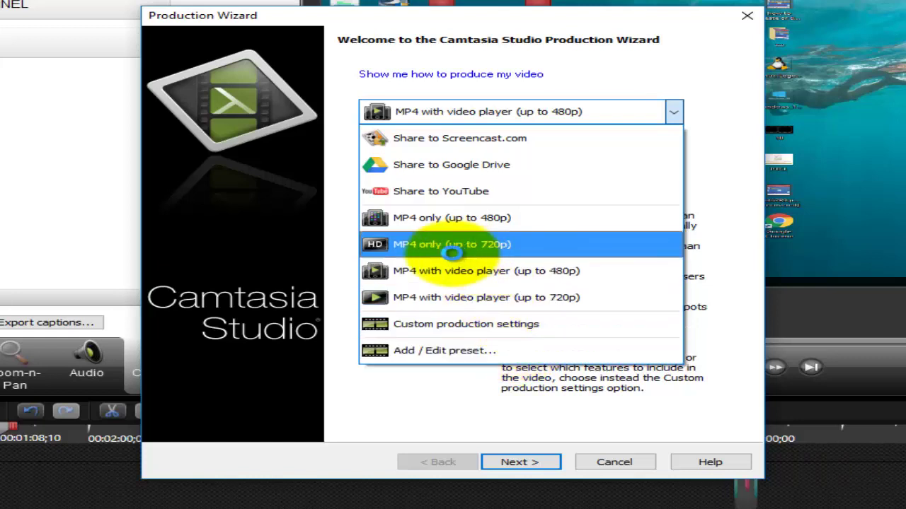
left_click(537, 250)
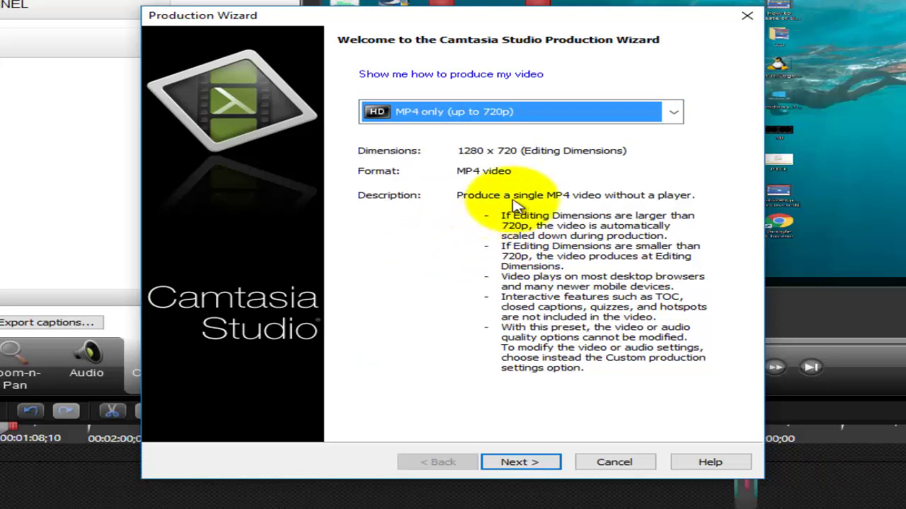
left_click(524, 461)
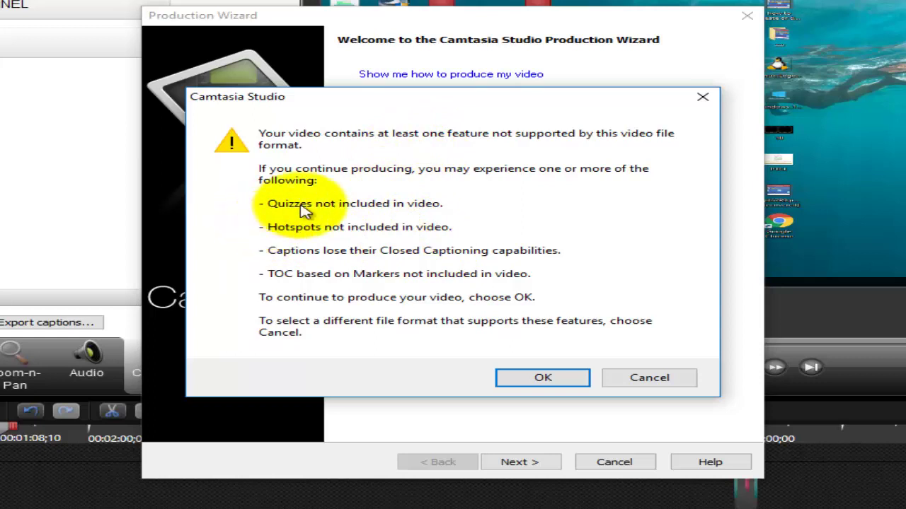
left_click(516, 260)
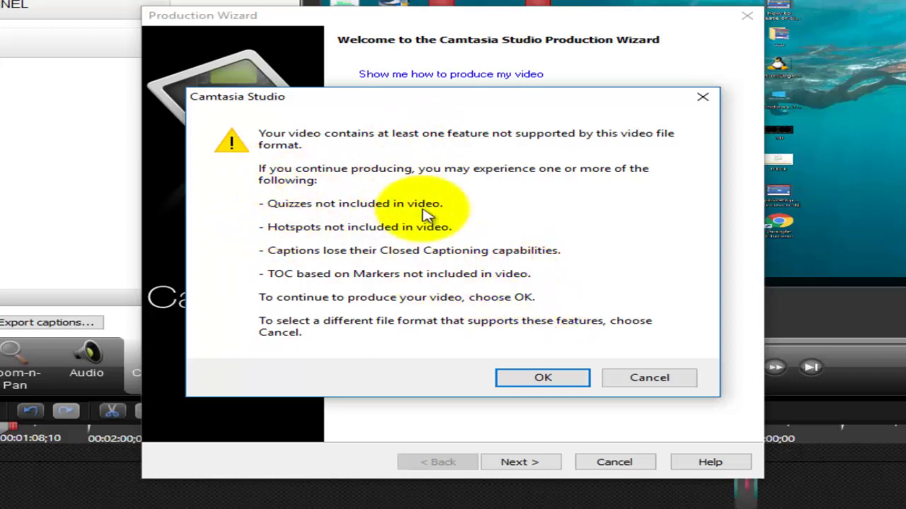
left_click(533, 376)
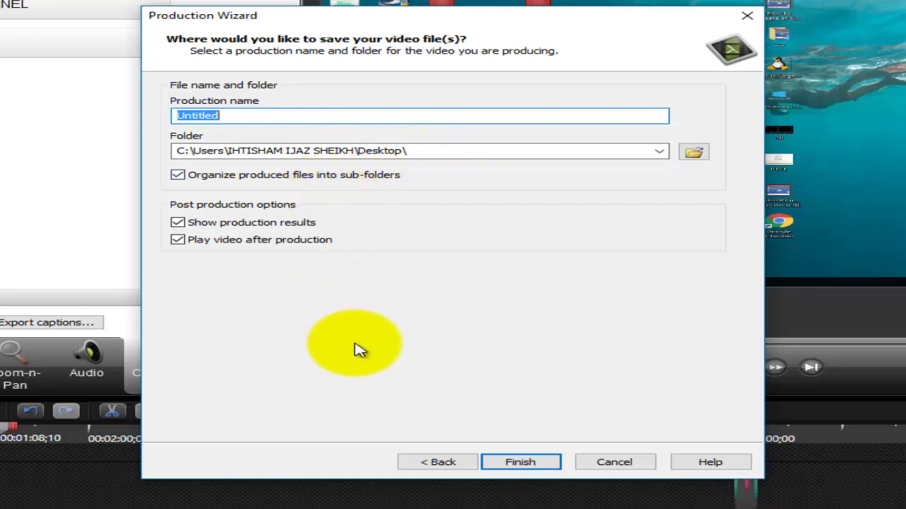
Decline overwriting the existing Untitled.mp4, name the production 125889 and start rendering it to the Desktop folder.
left_click(542, 461)
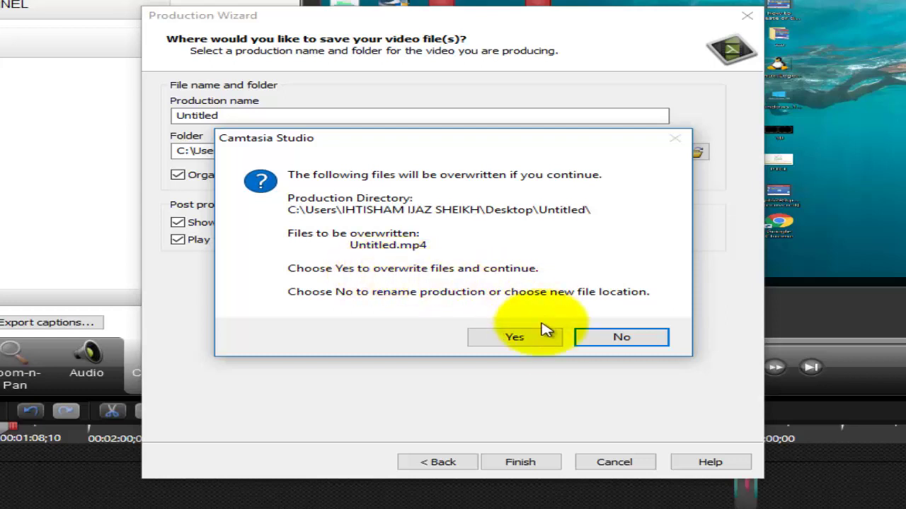
left_click(617, 339)
double_click(340, 115)
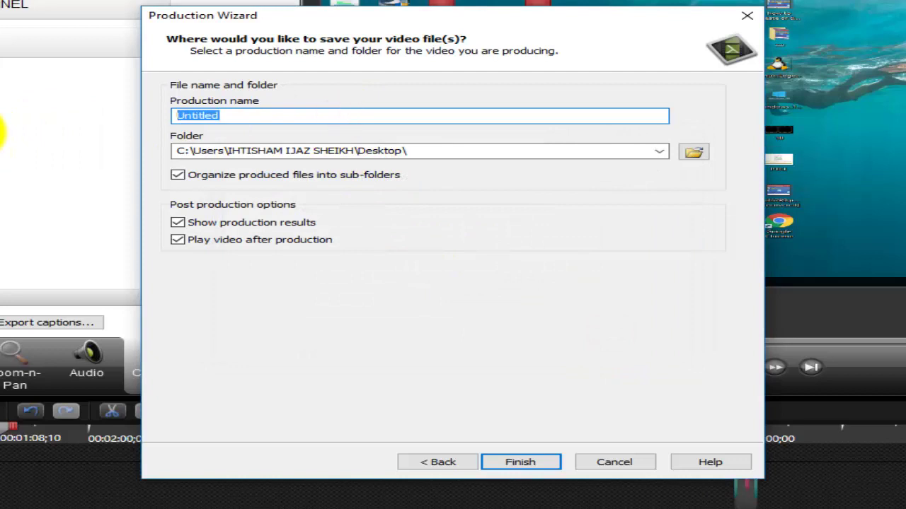
type("125889")
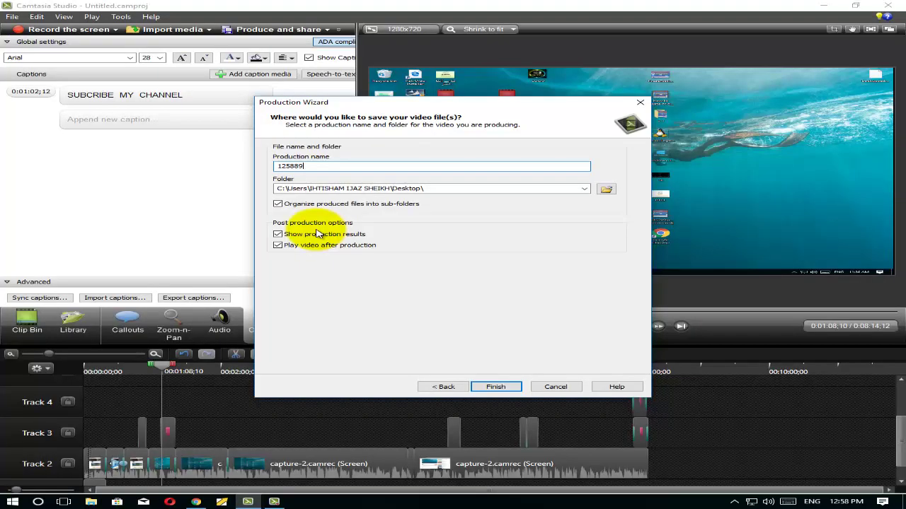
left_click(499, 387)
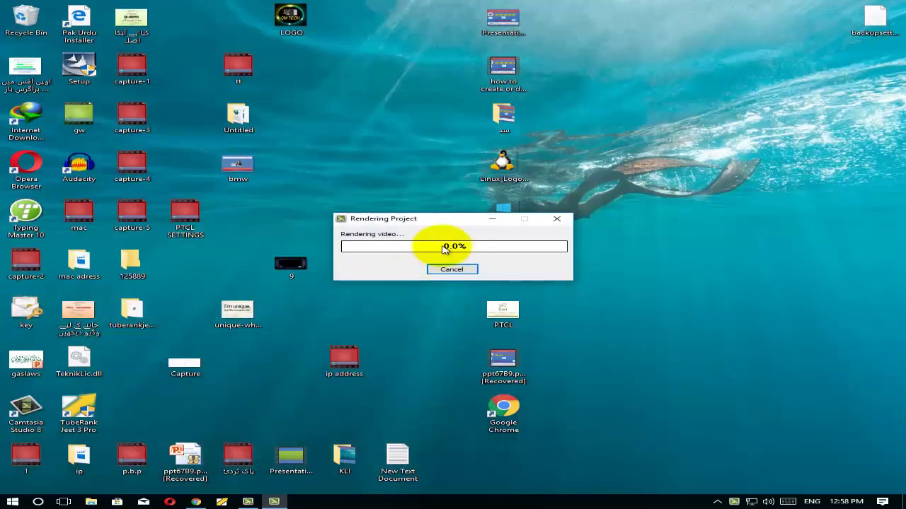
Move the rendering progress window aside and bring up the screen recorder's window, shifting it slightly.
left_click_drag(441, 216, 674, 44)
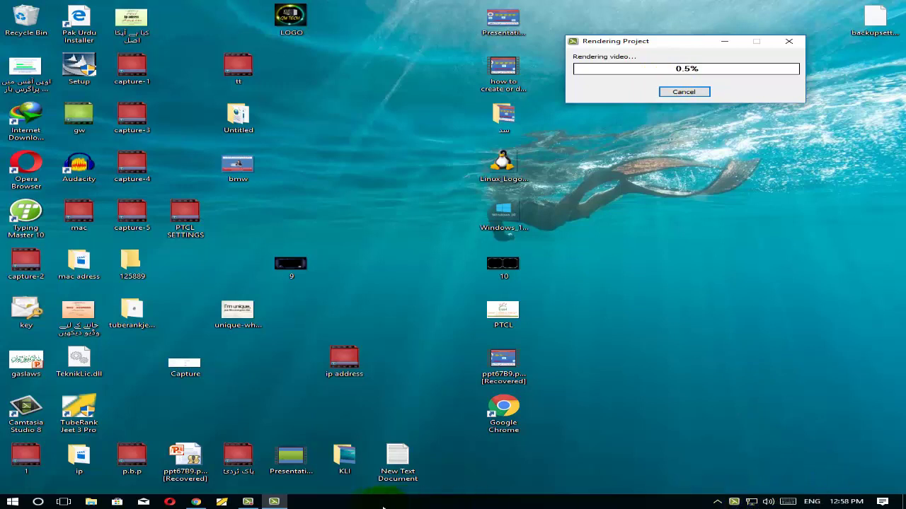
left_click(274, 501)
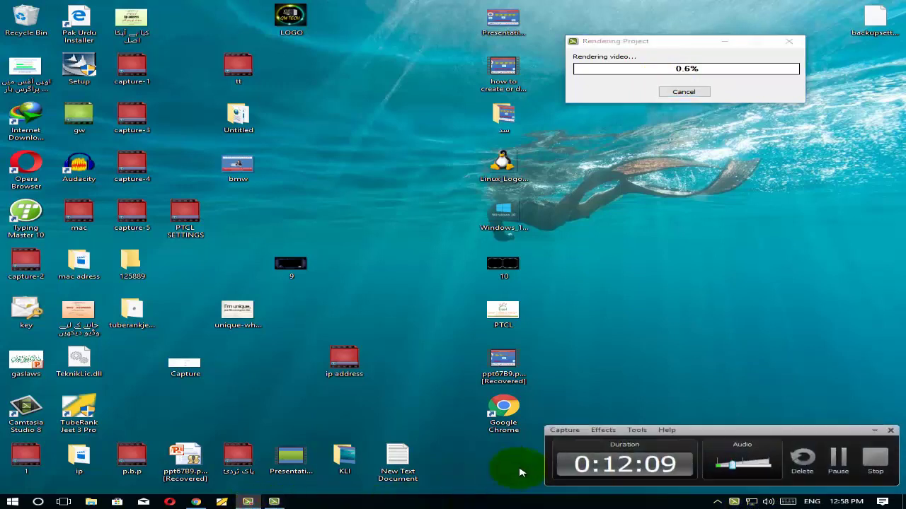
left_click_drag(740, 429, 720, 426)
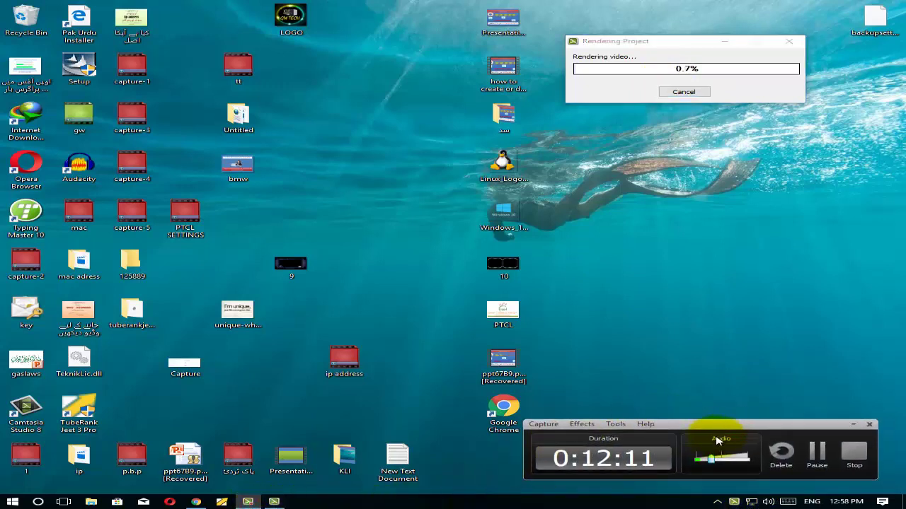